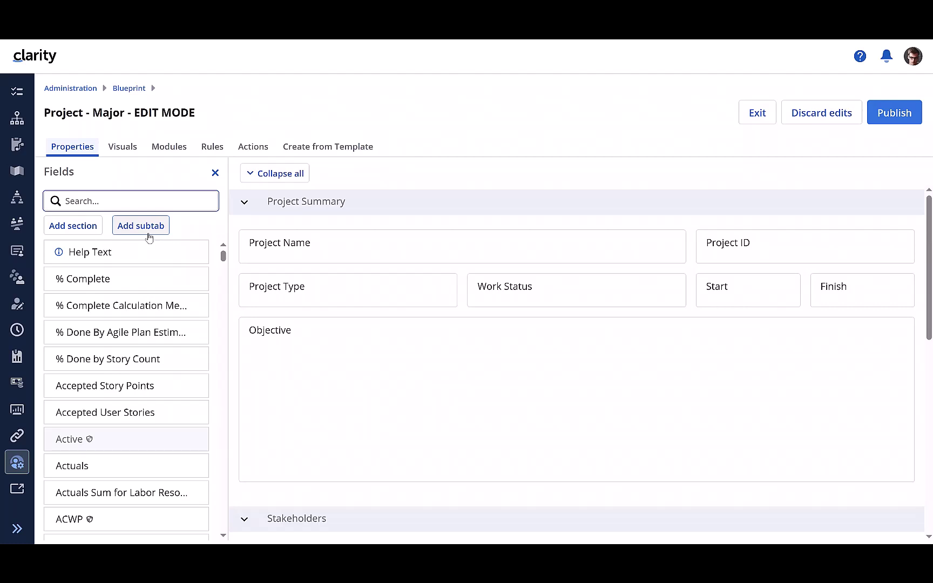
- Add a subtab named Financials to the Project - Major blueprint's properties layout
left_click(132, 226)
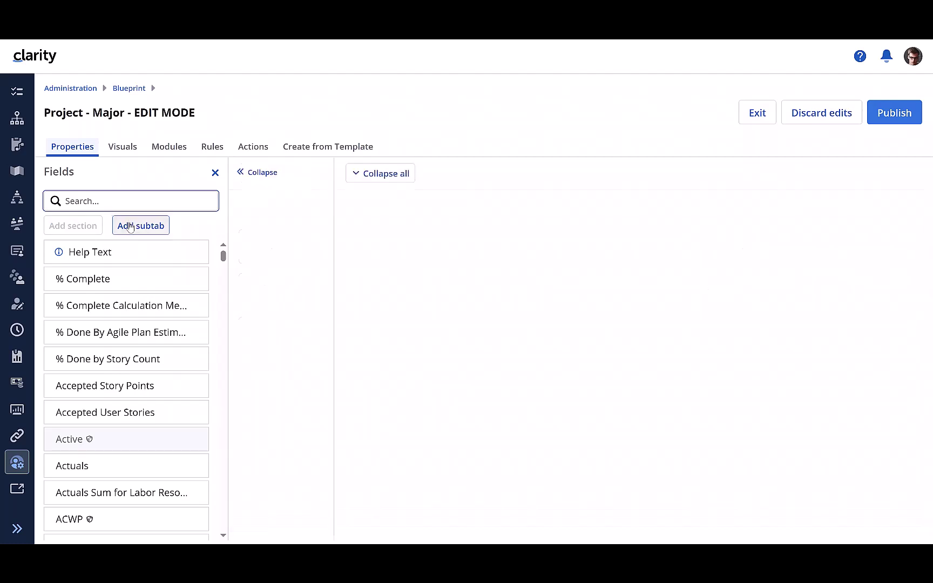
type("F")
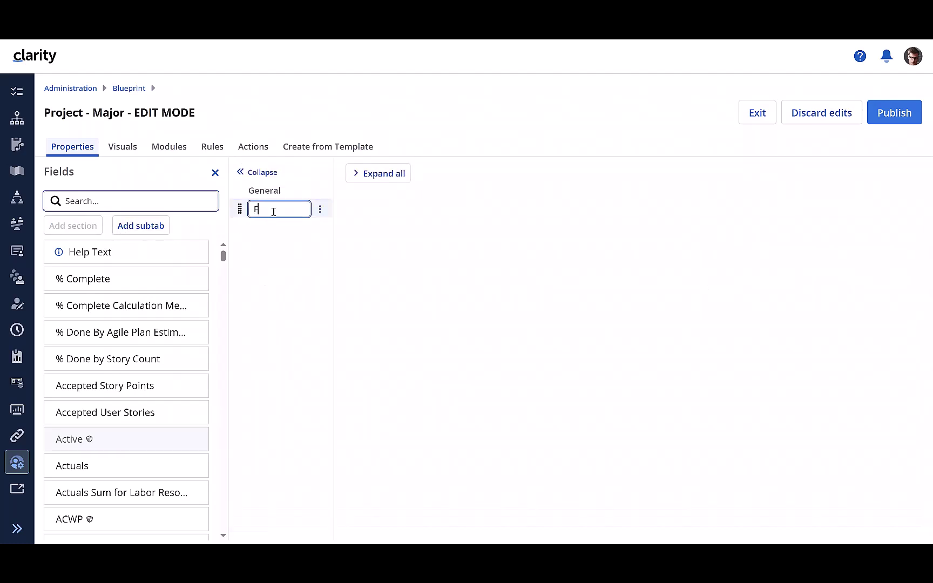
type("inancials")
key("Return")
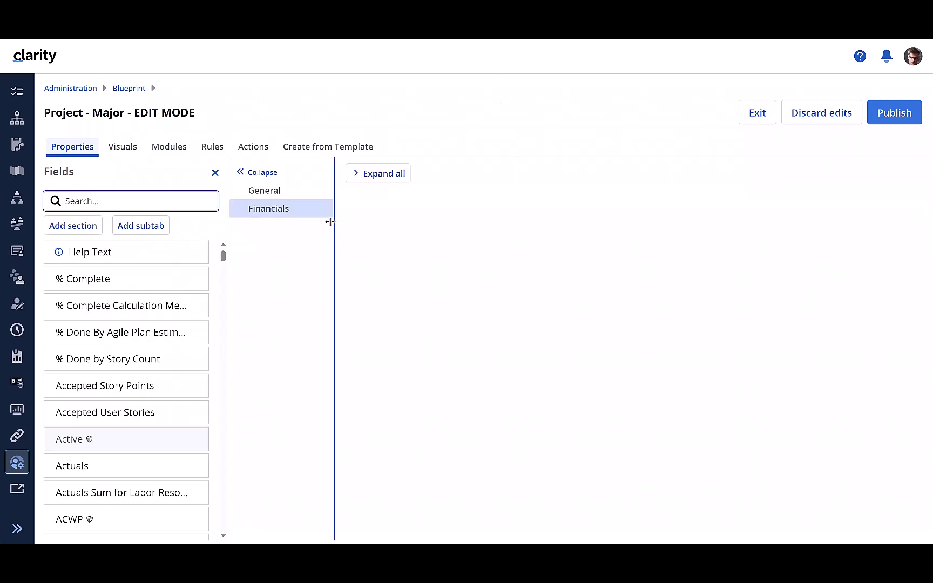
- Look through the sections and fields on the blueprint's General subtab
left_click(272, 193)
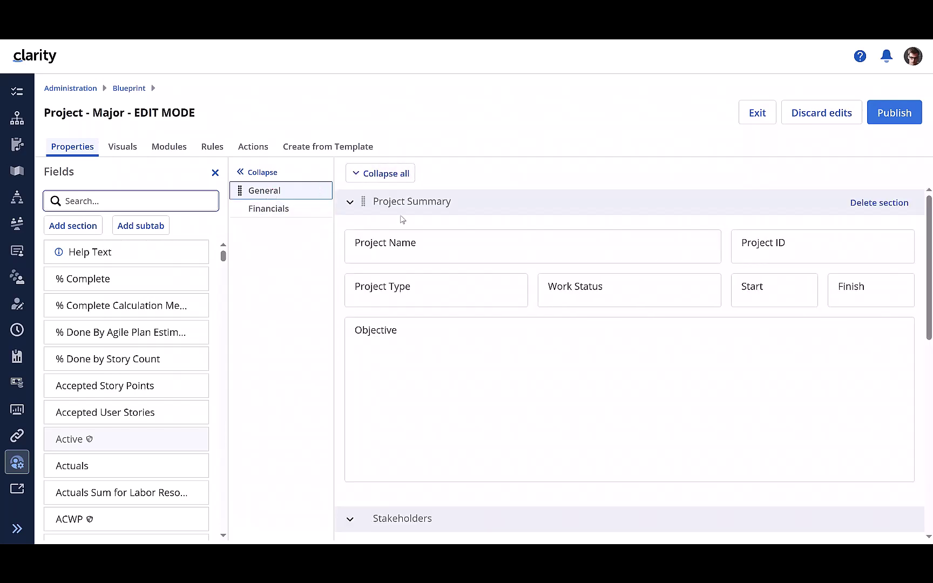
scroll(437, 435, "down", 5)
scroll(437, 434, "up", 5)
- Add a section named Actuals to the Financials subtab and expand it
left_click(267, 209)
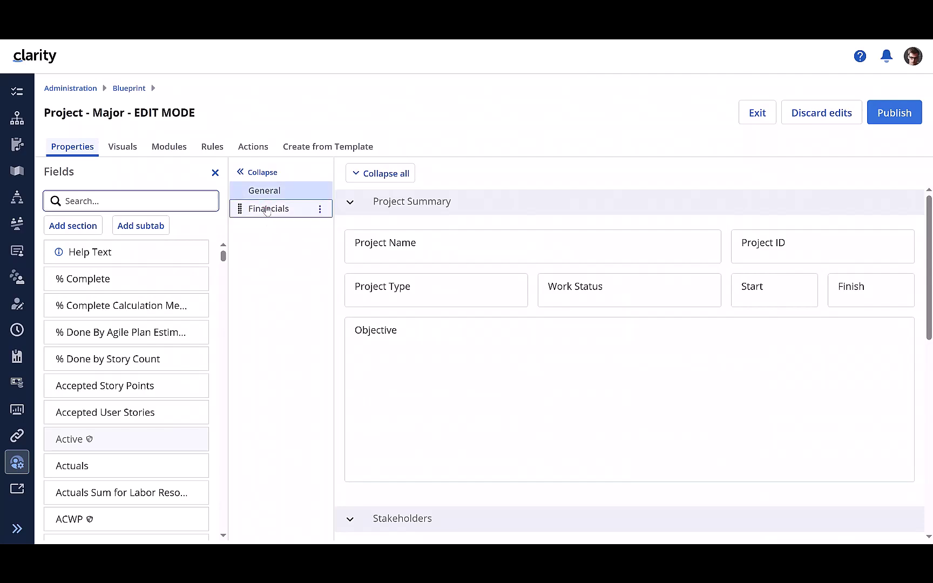
left_click(267, 209)
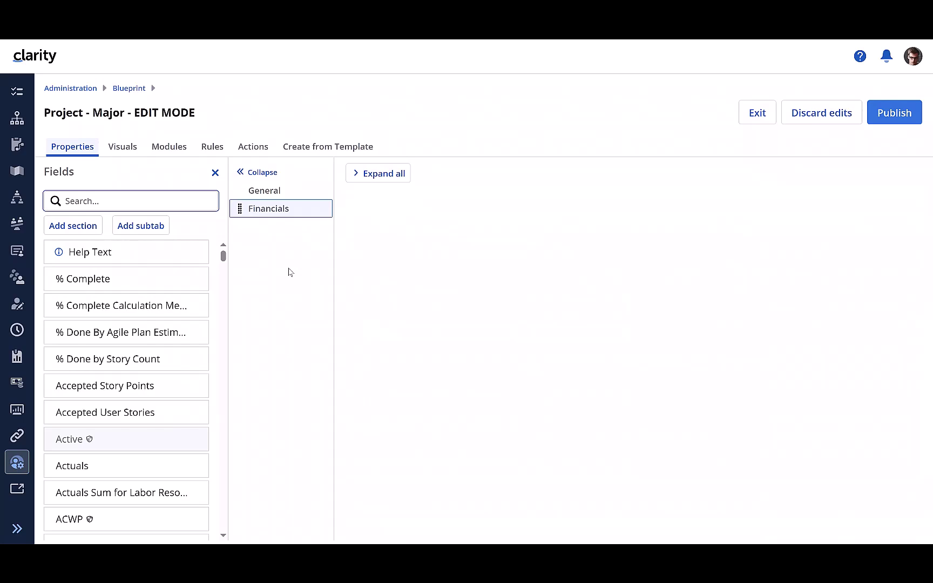
left_click(79, 227)
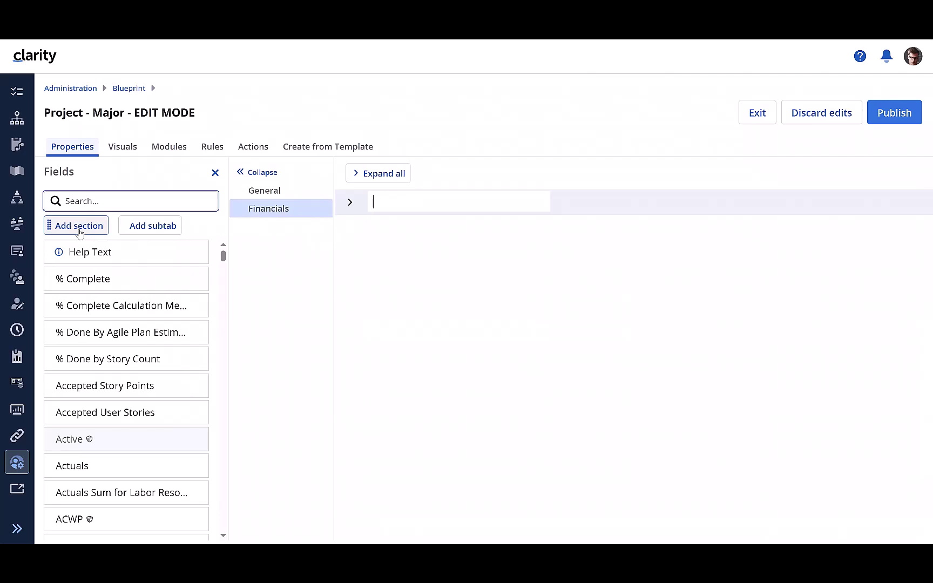
type("Actuals")
left_click(424, 326)
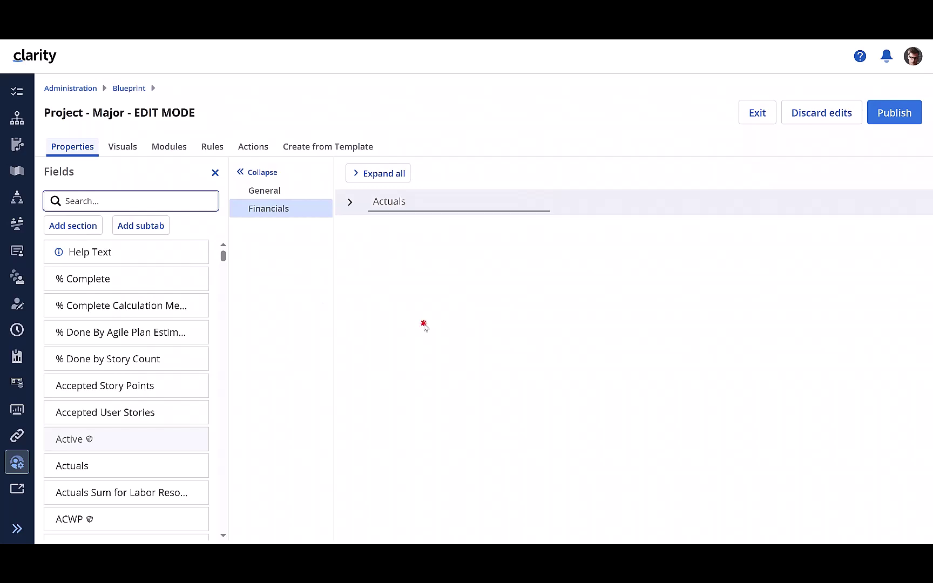
left_click(350, 202)
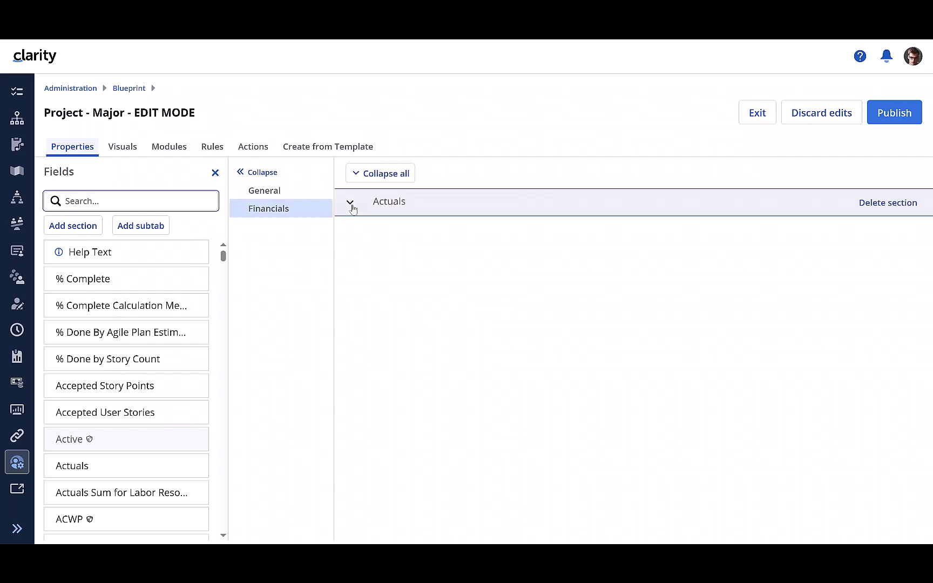
- Find the Actuals and Actuals Sum for Labor Resources fields and place both in the Actuals section
left_click(77, 200)
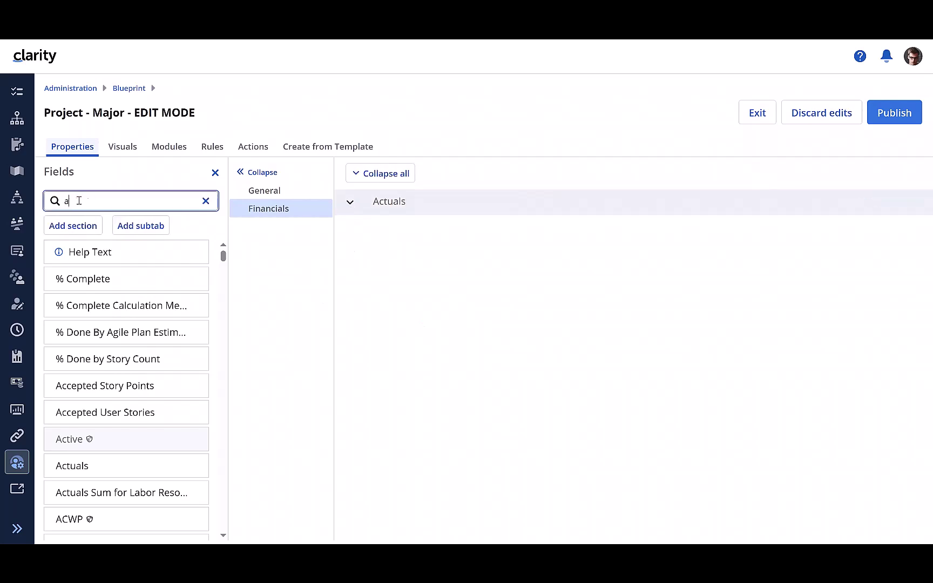
type("actua")
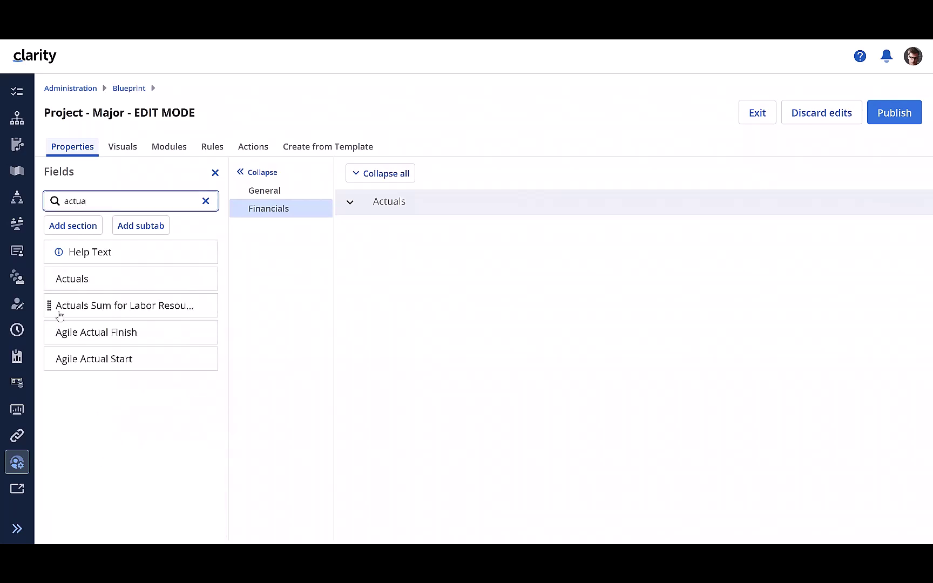
left_click_drag(66, 286, 443, 276)
left_click_drag(119, 304, 397, 260)
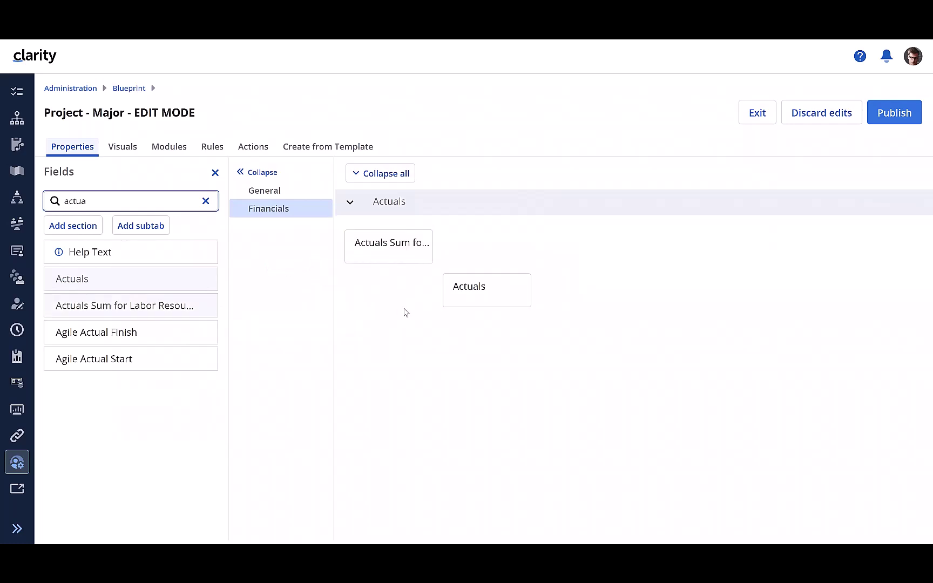
- Move the Financials - Planned section from the General subtab to the Financials subtab and display its fields there
left_click(272, 197)
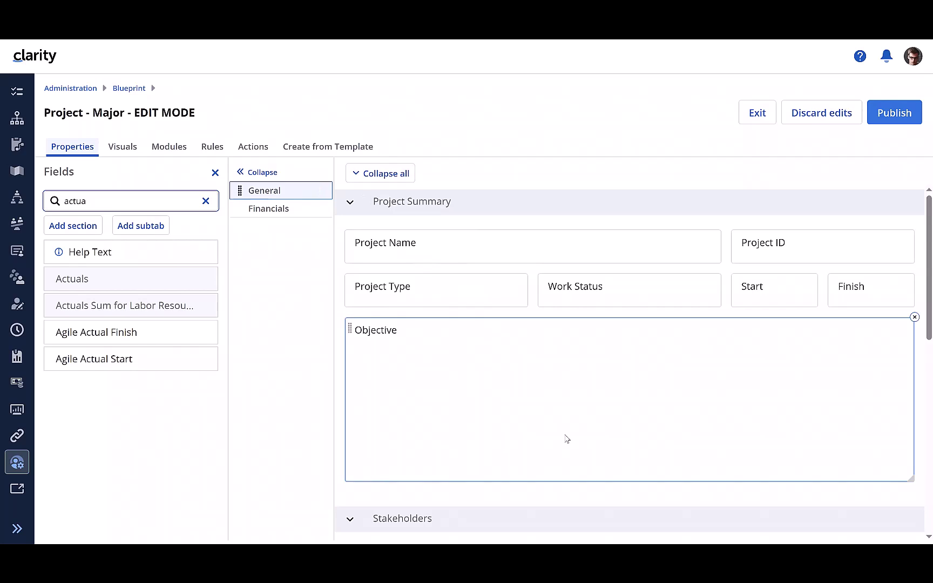
scroll(564, 438, "down", 7)
scroll(566, 438, "up", 5)
scroll(565, 438, "down", 6)
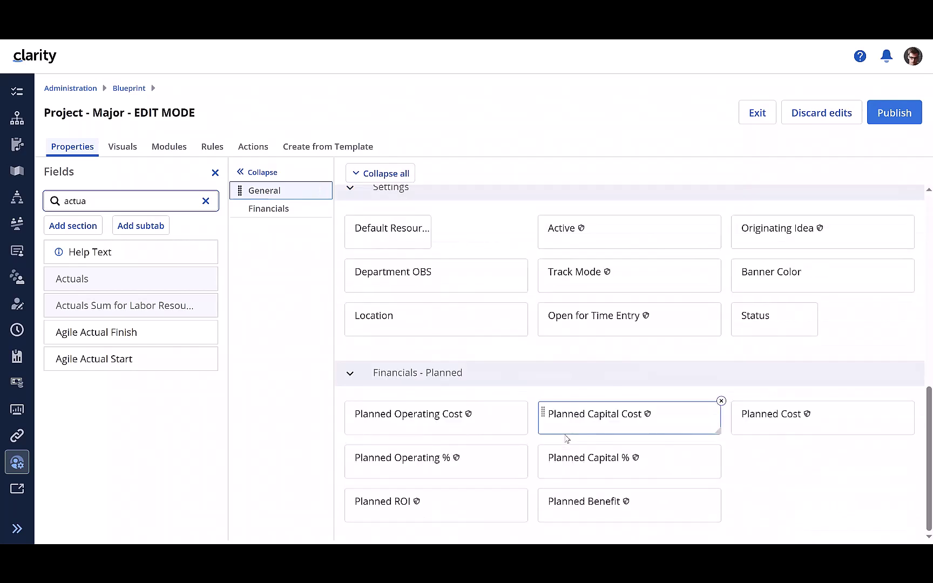
left_click(350, 373)
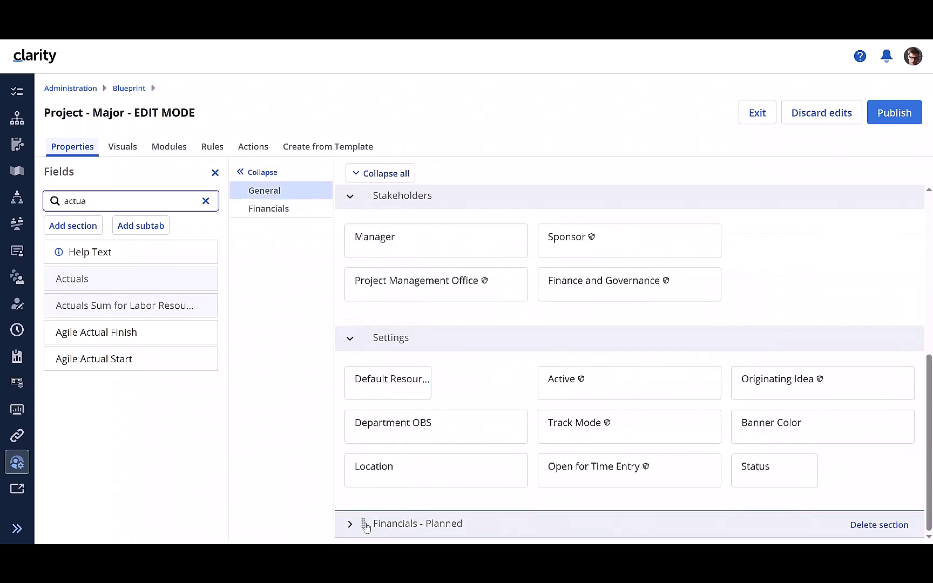
left_click_drag(363, 528, 294, 221)
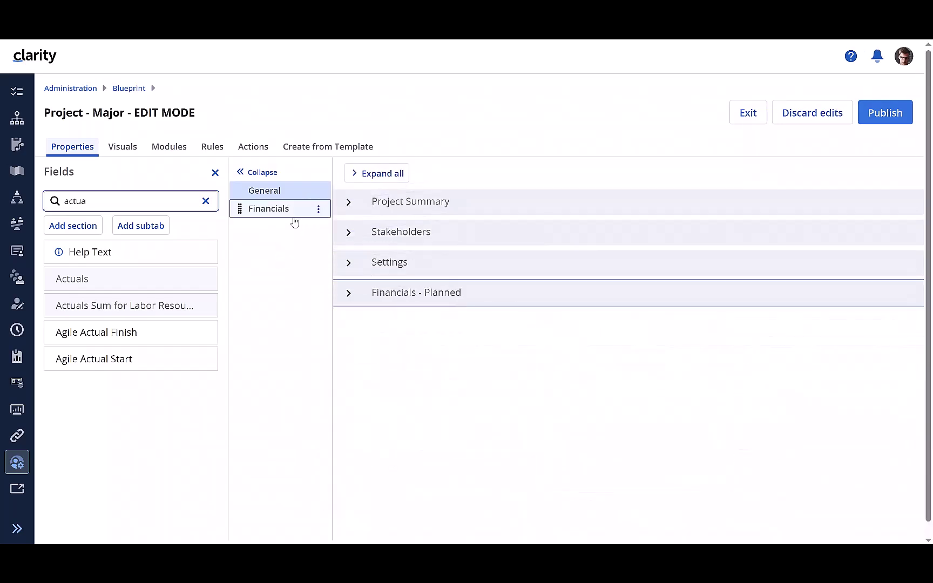
left_click(252, 209)
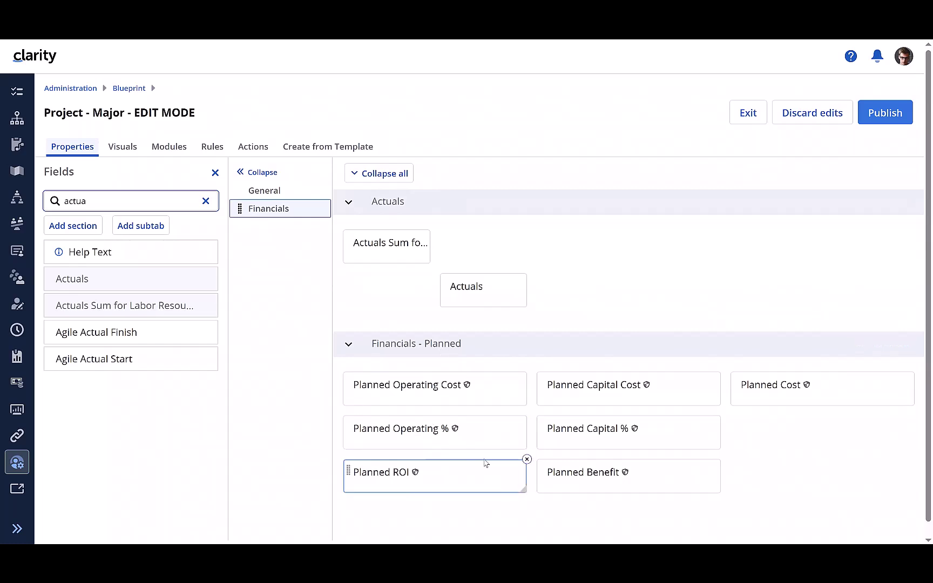
- Check which management options the Financials and General subtabs offer, without applying any
mouse_move(318, 209)
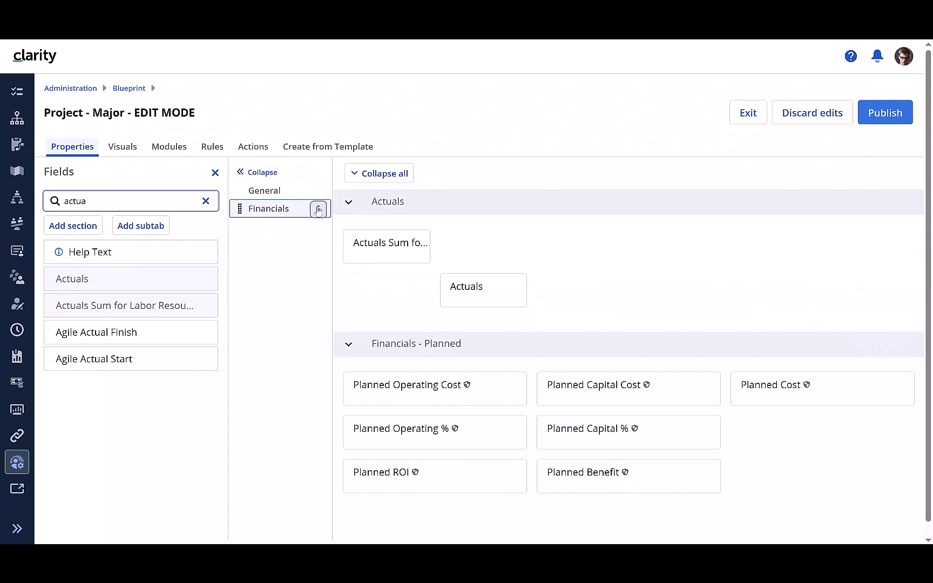
left_click(319, 210)
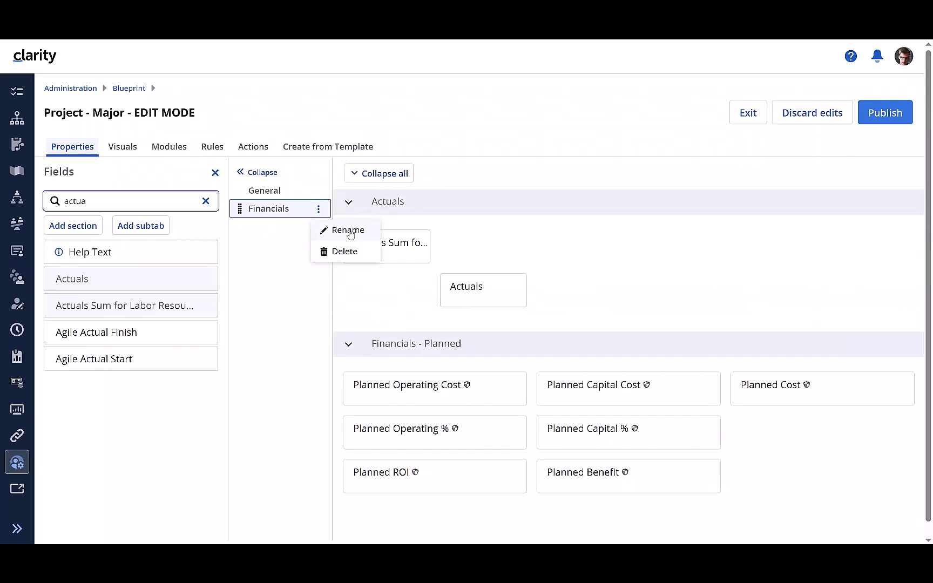
left_click(319, 192)
left_click(302, 335)
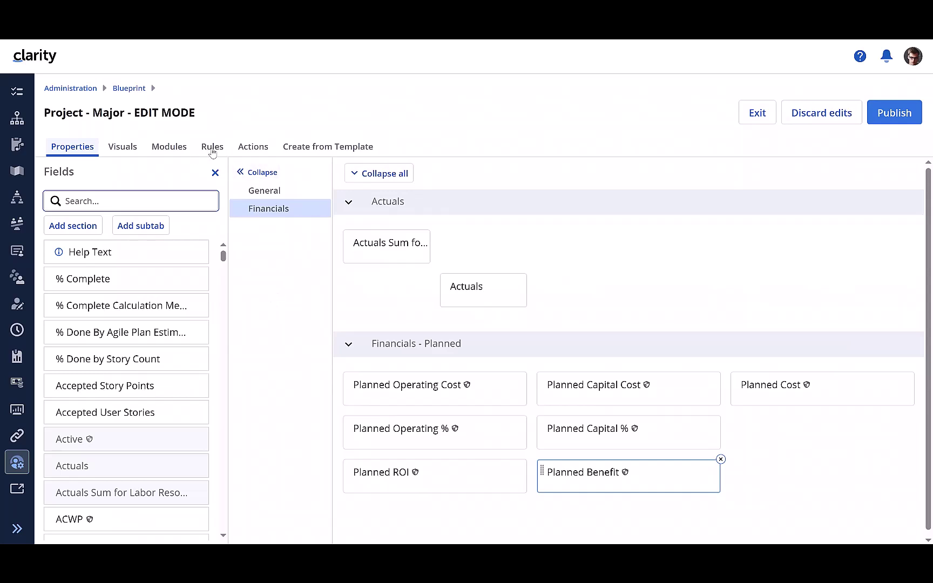
- Open the blueprint's Hide Financials rule and review its rule type, conditions and actions
left_click(212, 149)
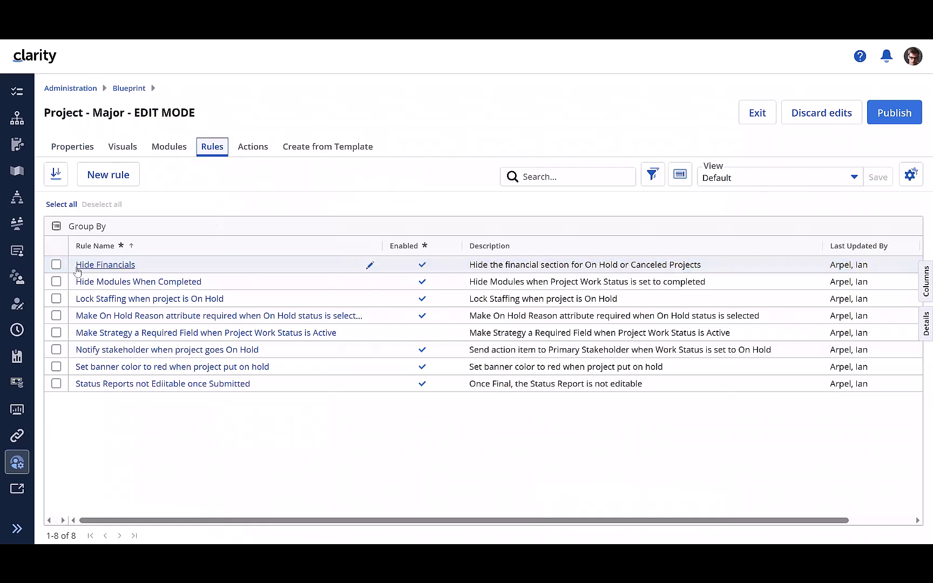
left_click(102, 269)
left_click(102, 268)
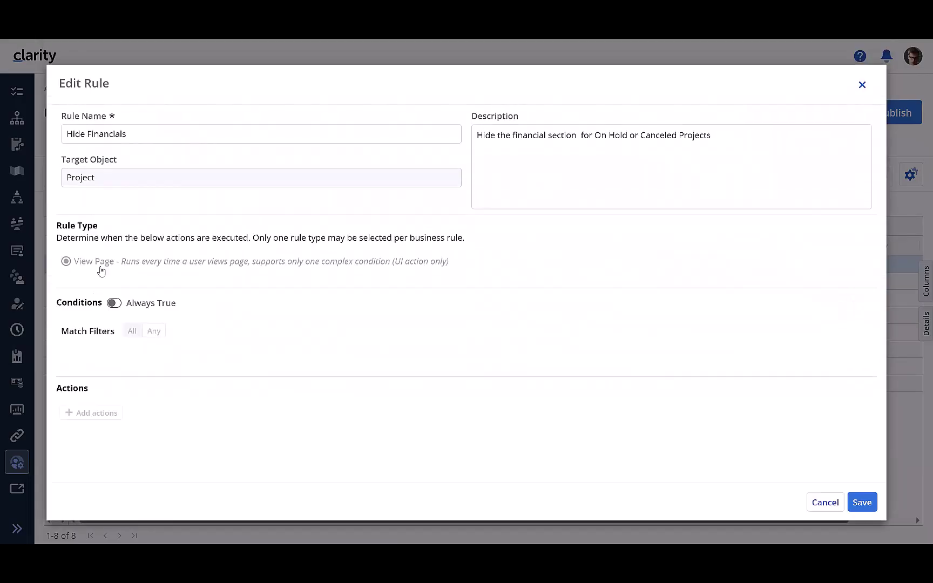
scroll(149, 235, "down", 2)
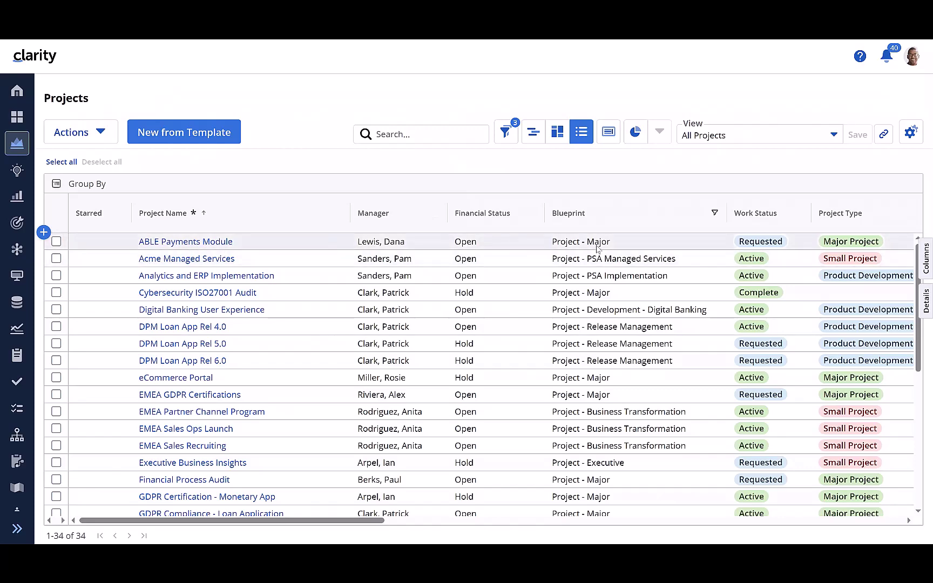
- Open the ABLE Payments Module project and view its General and Financials subtabs, collapsing and re-expanding the subtab list
left_click(227, 244)
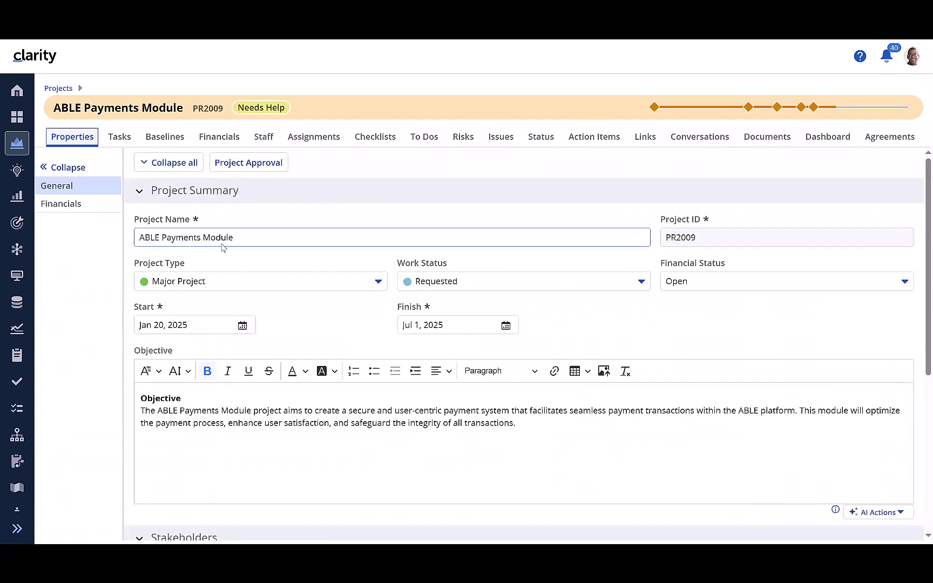
left_click(97, 187)
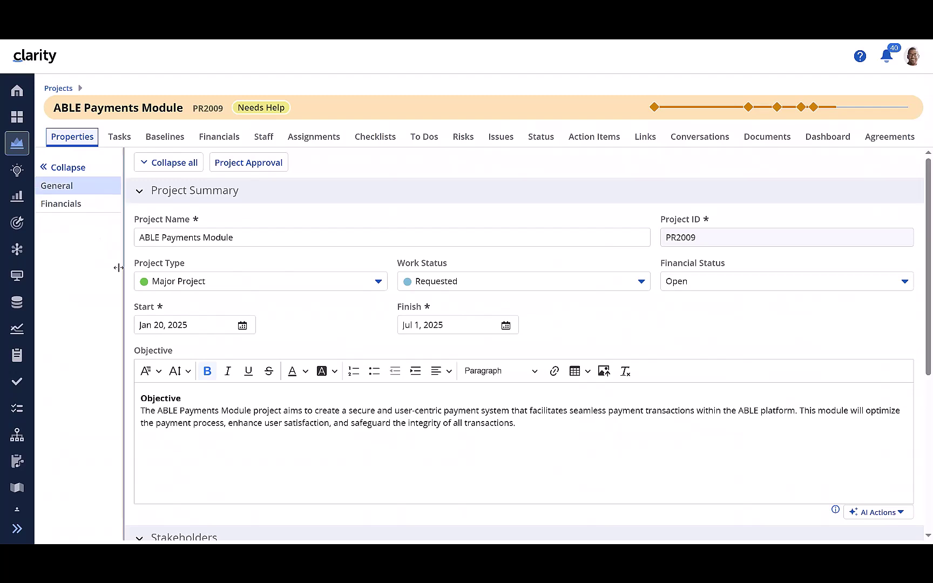
left_click(81, 208)
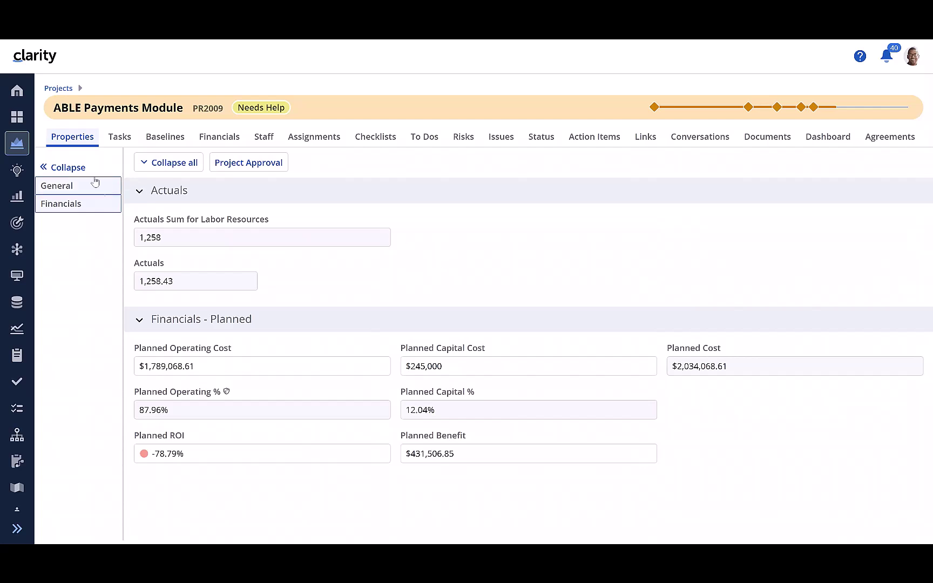
left_click(66, 168)
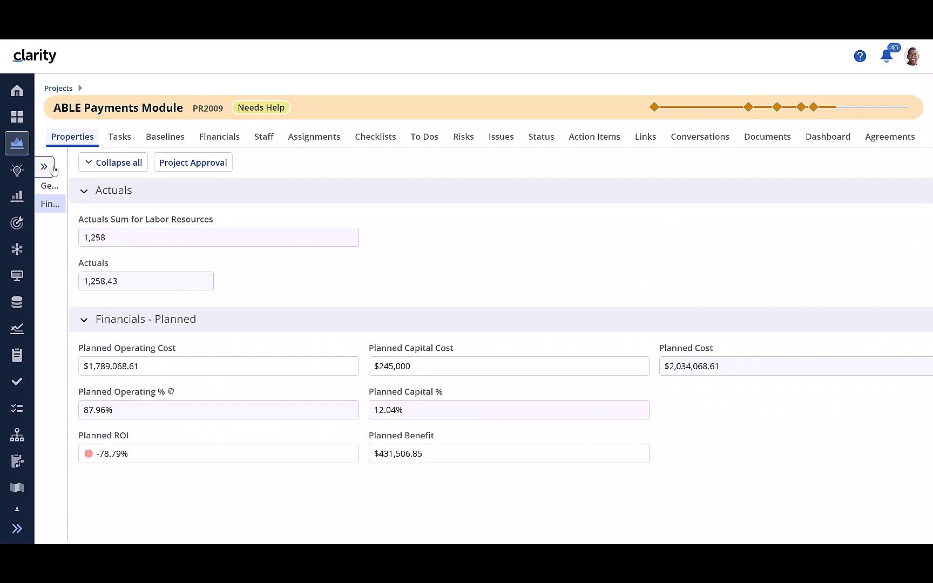
left_click(52, 168)
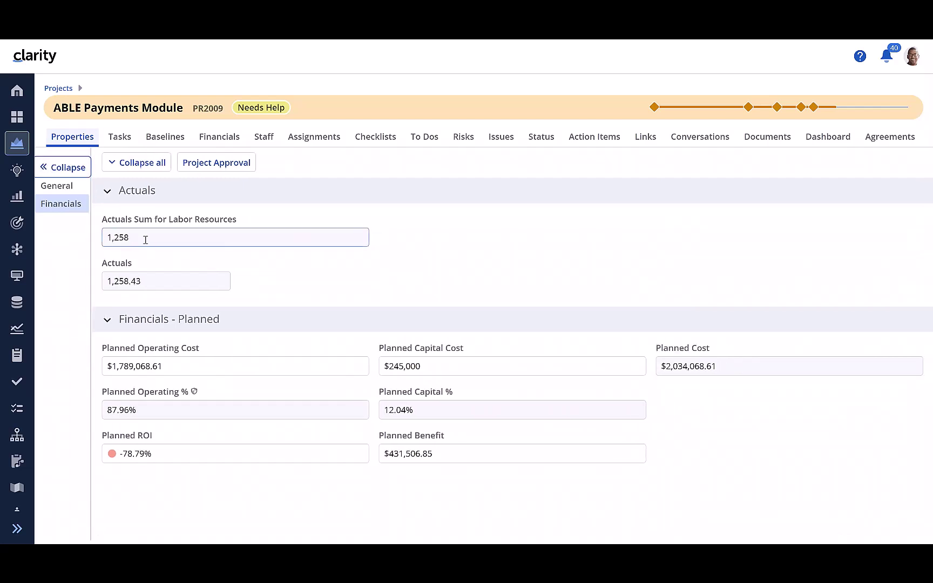
- Open the eCommerce Portal project to view its properties layout, and return to the projects list
left_click(63, 90)
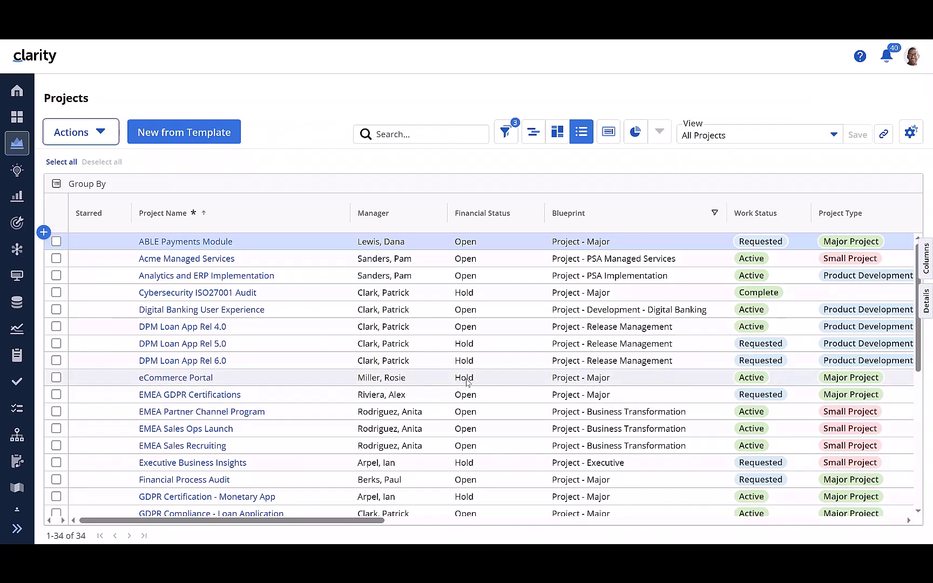
left_click(210, 379)
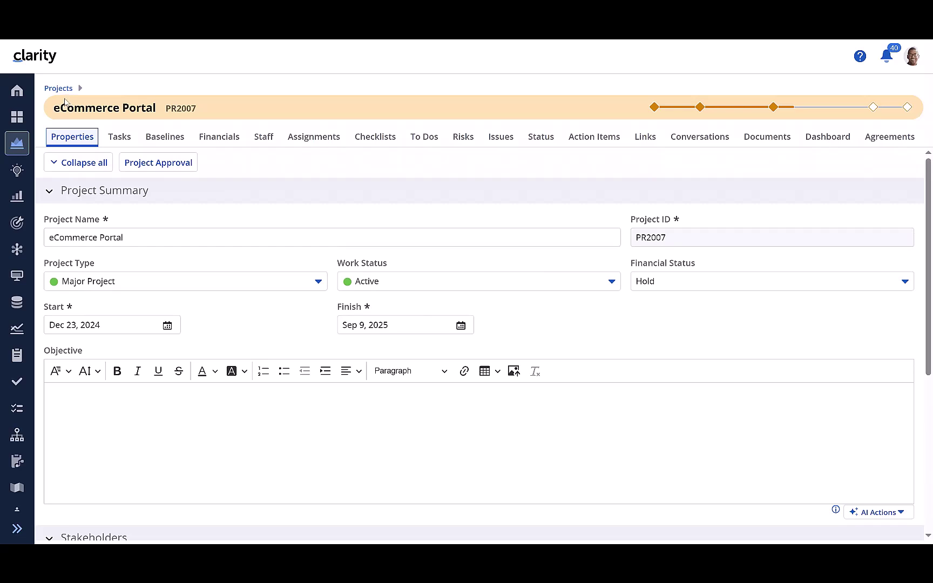
left_click(59, 88)
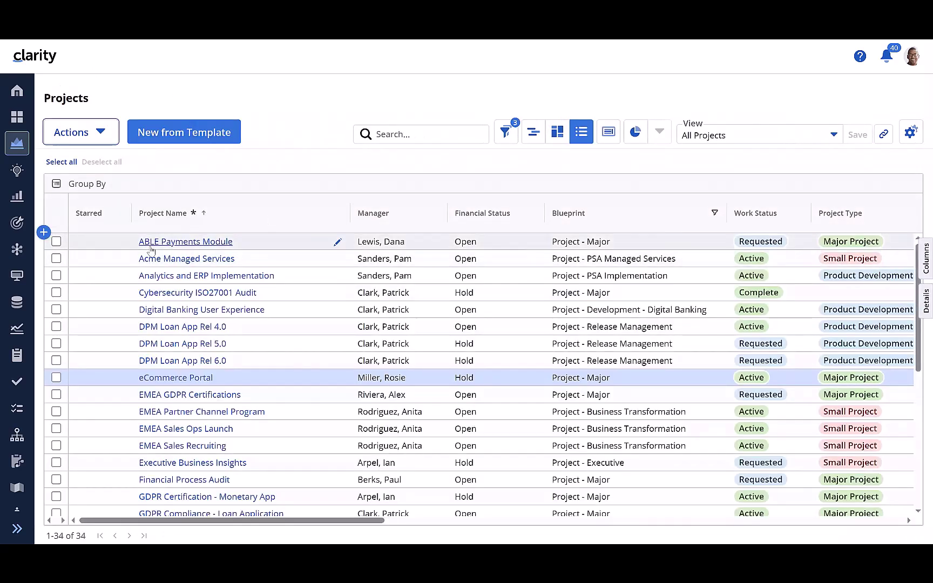
- Reopen the ABLE Payments Module project, and back in the projects list check the options for opening its link
left_click(196, 243)
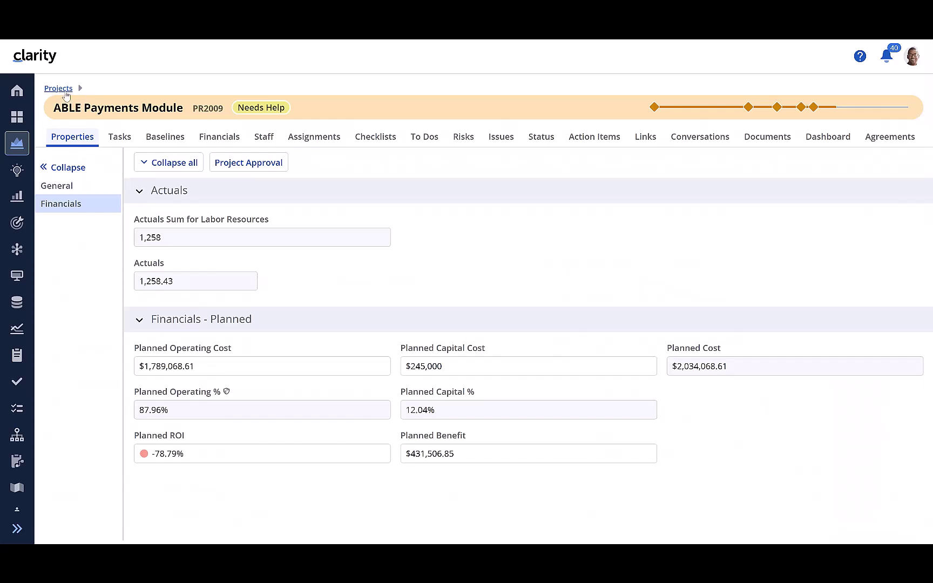
left_click(58, 88)
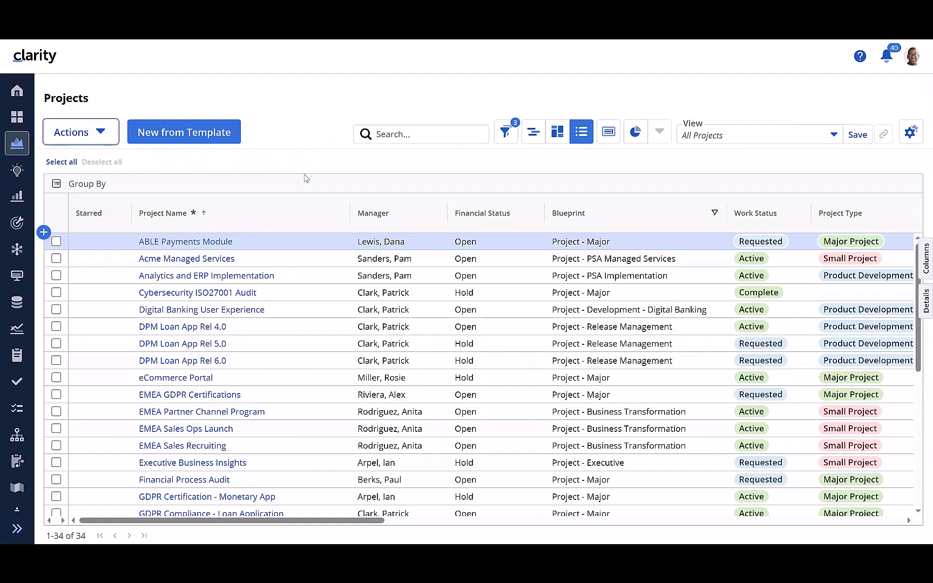
right_click(215, 246)
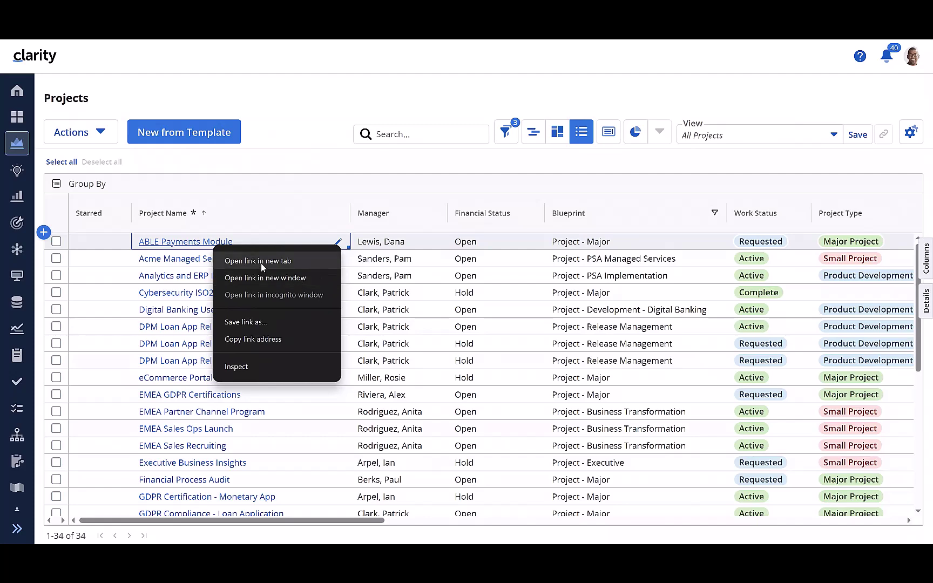
left_click(295, 150)
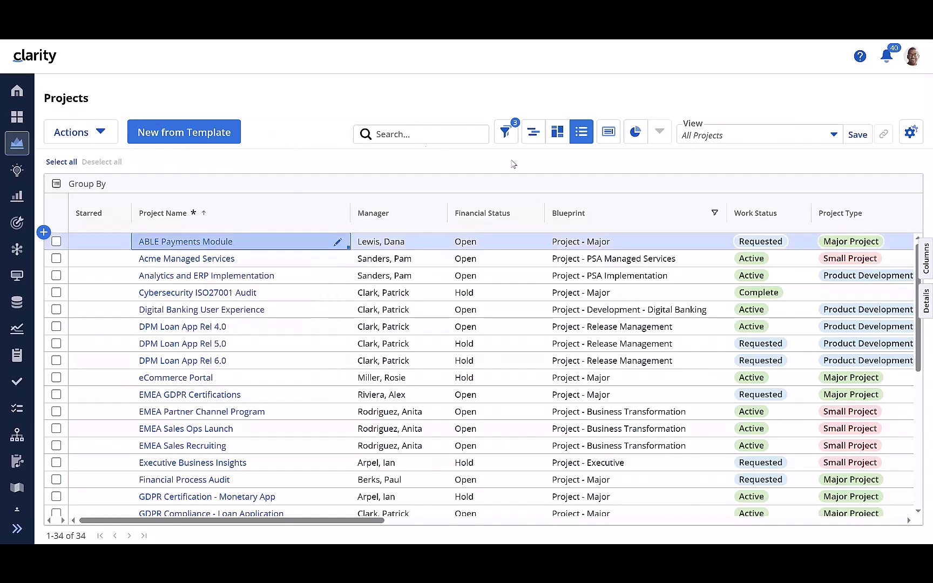
- Show the projects as a board and check the link-opening options for the Acme Managed Services card
left_click(553, 138)
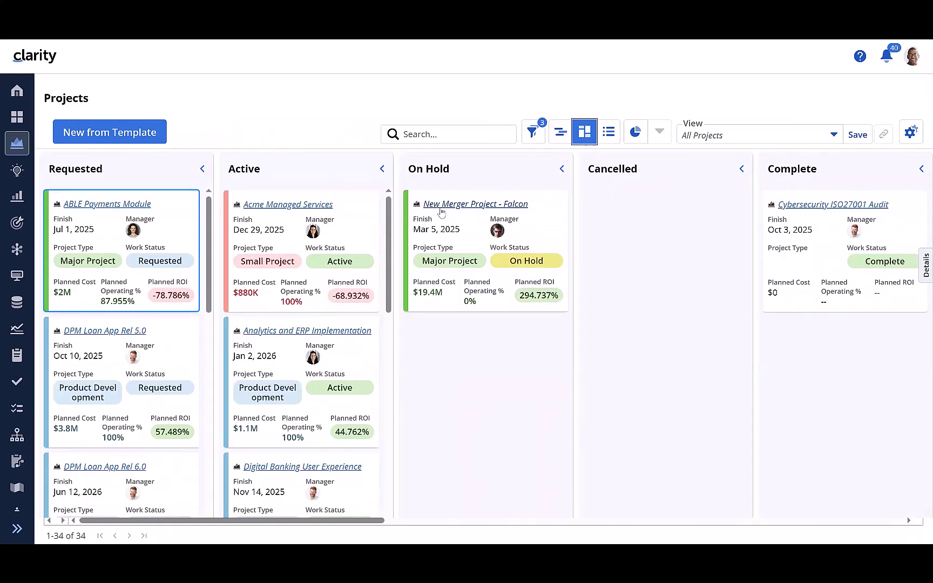
right_click(284, 205)
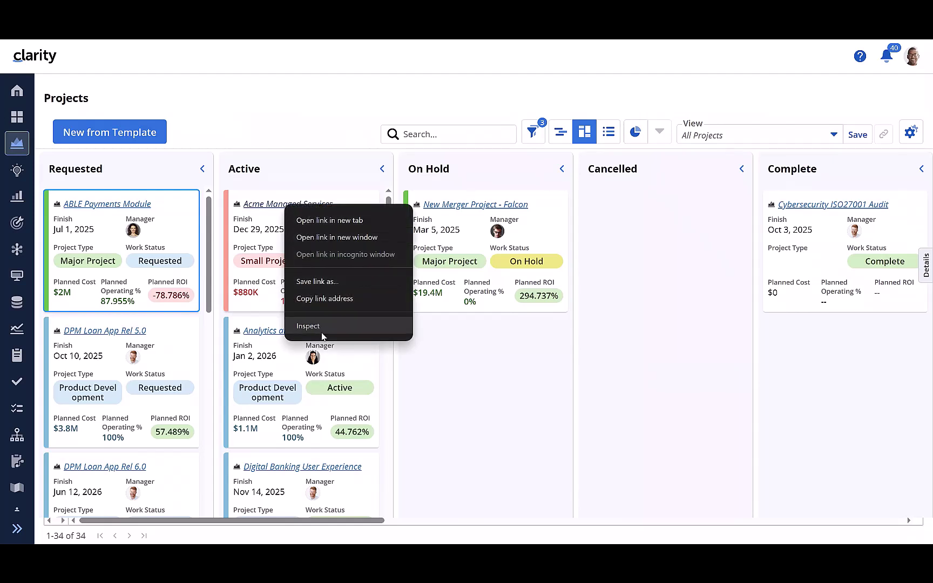
left_click(344, 133)
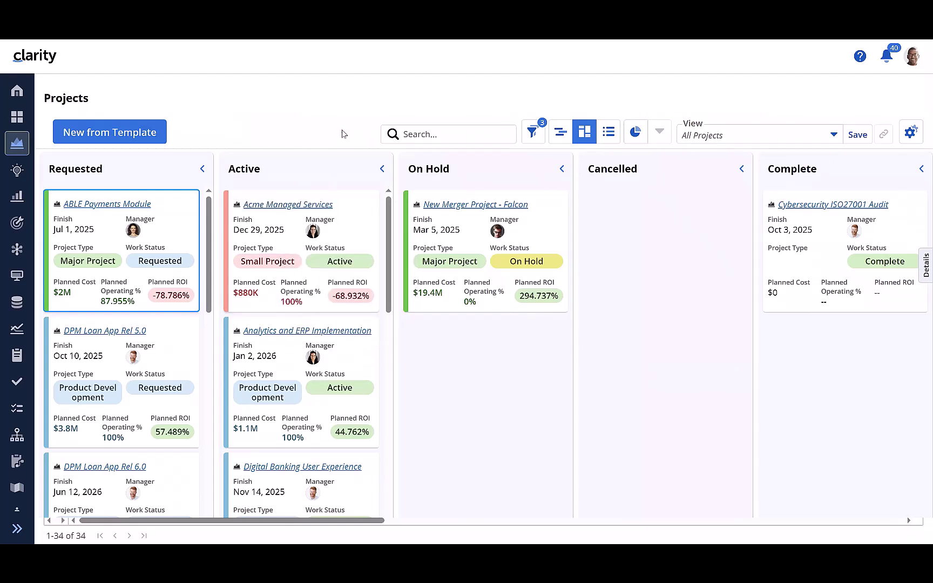
- Show the projects on a timeline and check the link-opening options for DPM Loan App Rel 6.0
left_click(560, 134)
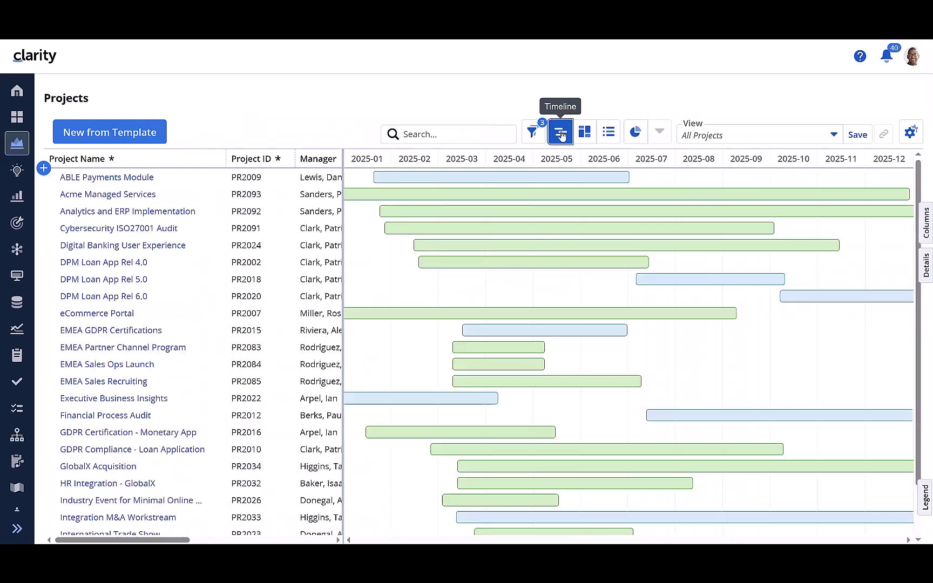
right_click(141, 295)
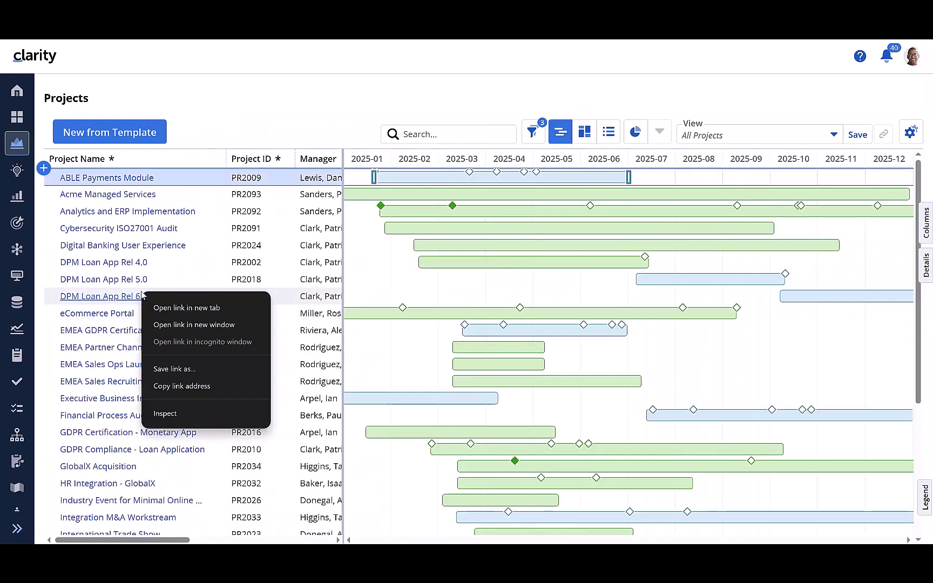
left_click(327, 62)
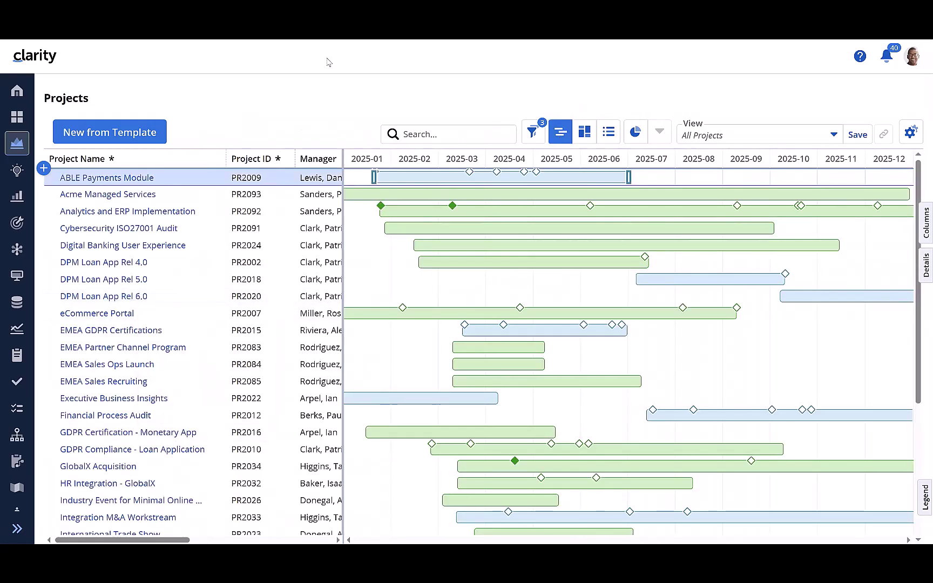
- Go to the Investments page and check the link-opening options for Value Streams
left_click(16, 198)
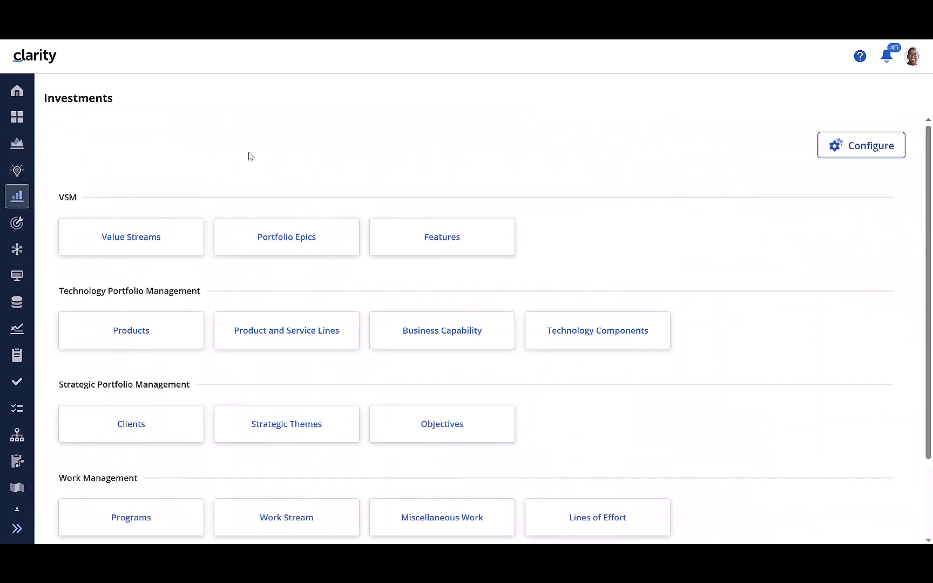
right_click(150, 237)
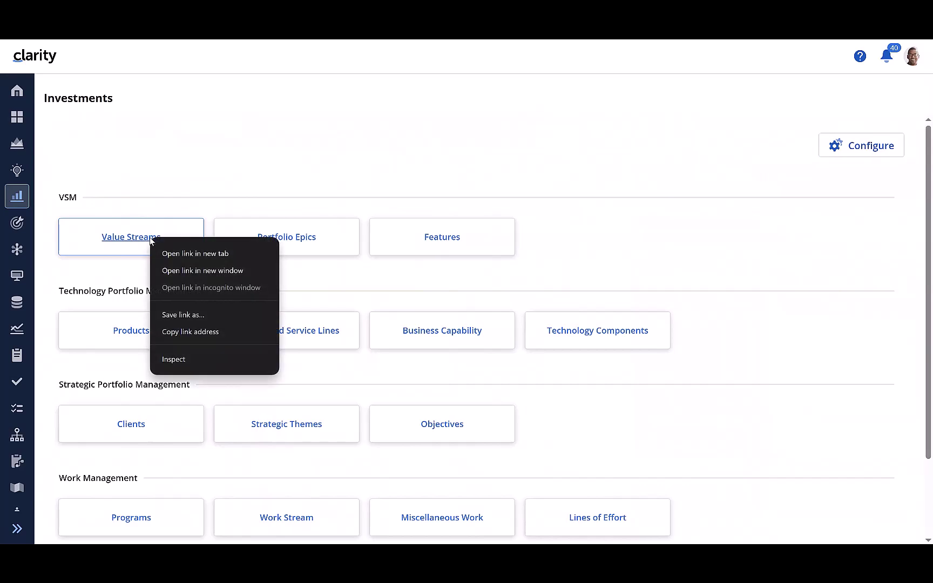
left_click(251, 163)
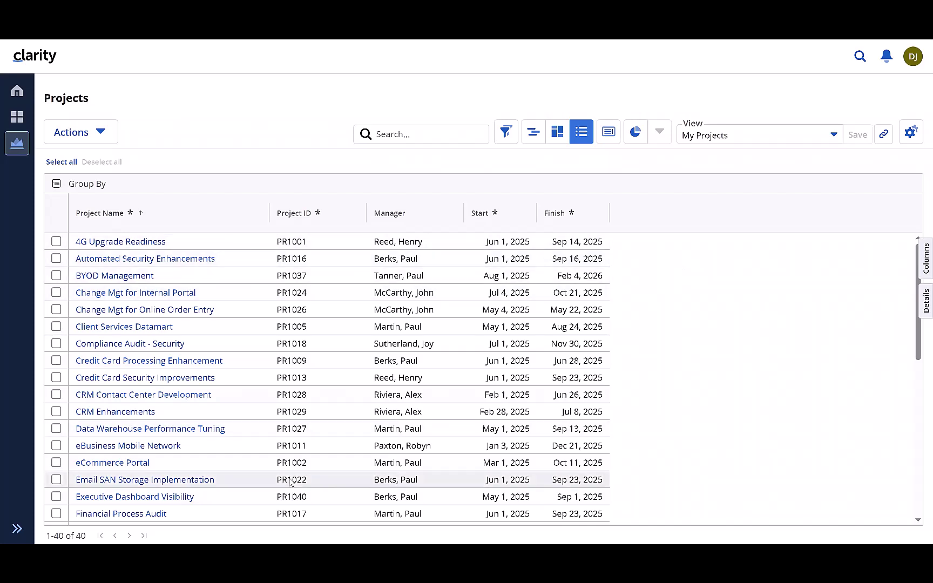
- Look through the My Projects list and run a global search for "Automated Security"
scroll(289, 480, "down", 2)
scroll(289, 481, "down", 3)
scroll(280, 459, "up", 5)
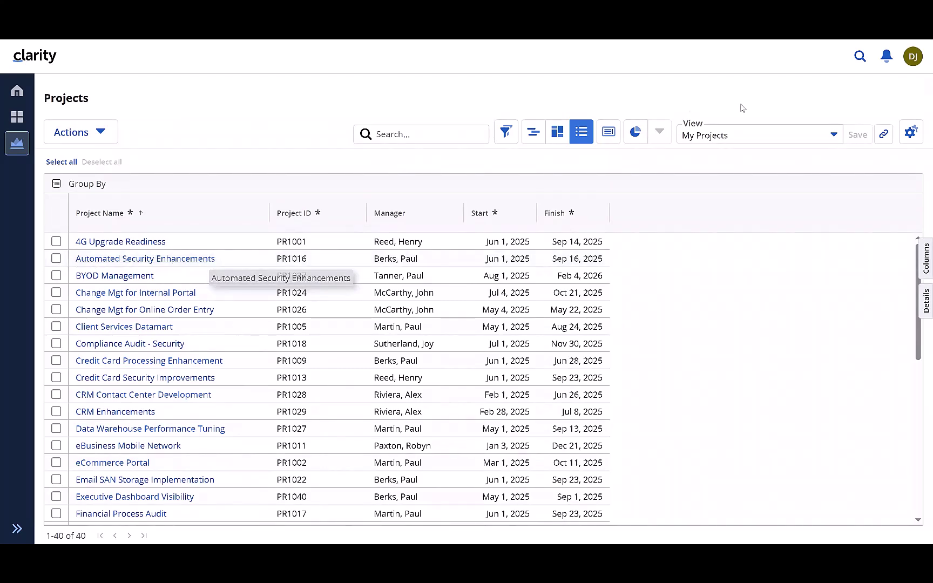
left_click(860, 57)
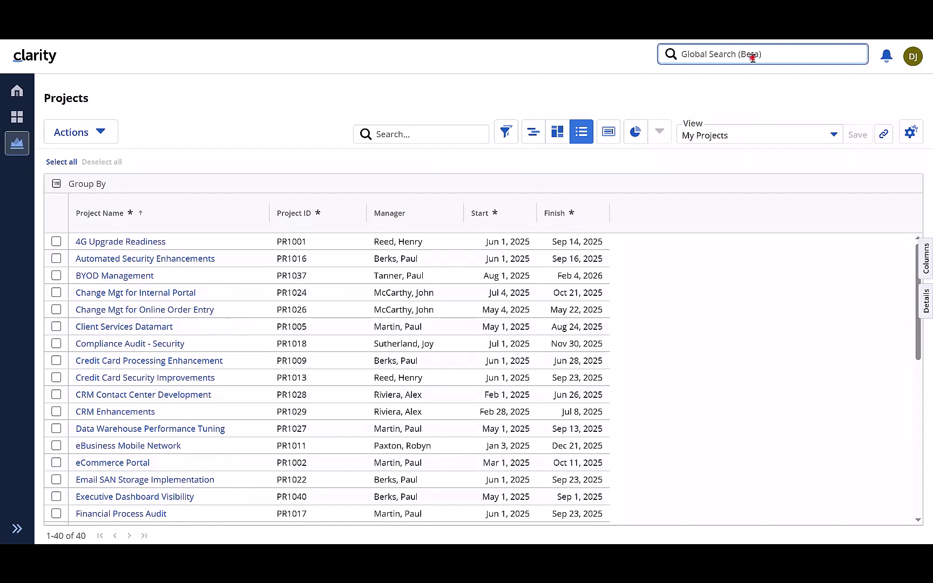
type("Automated Security")
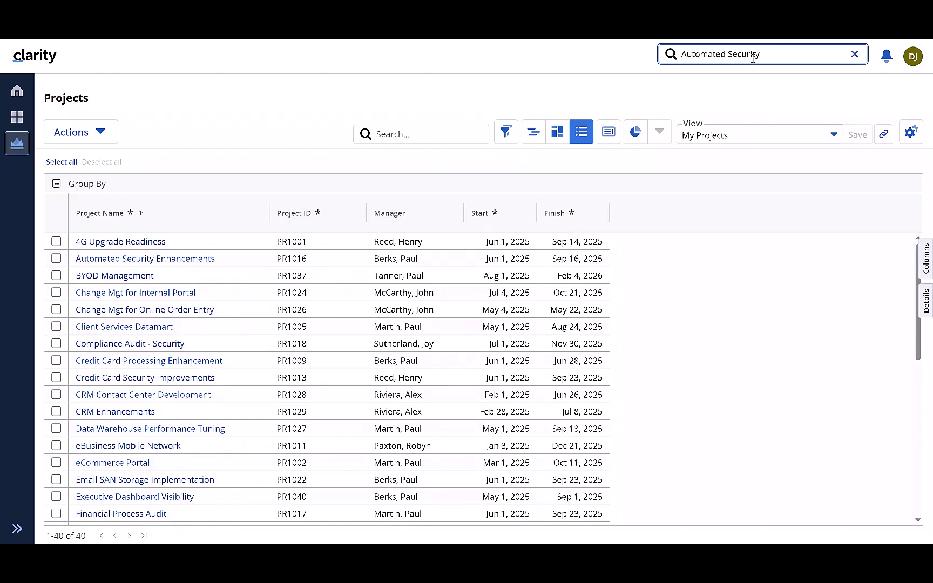
key("Return")
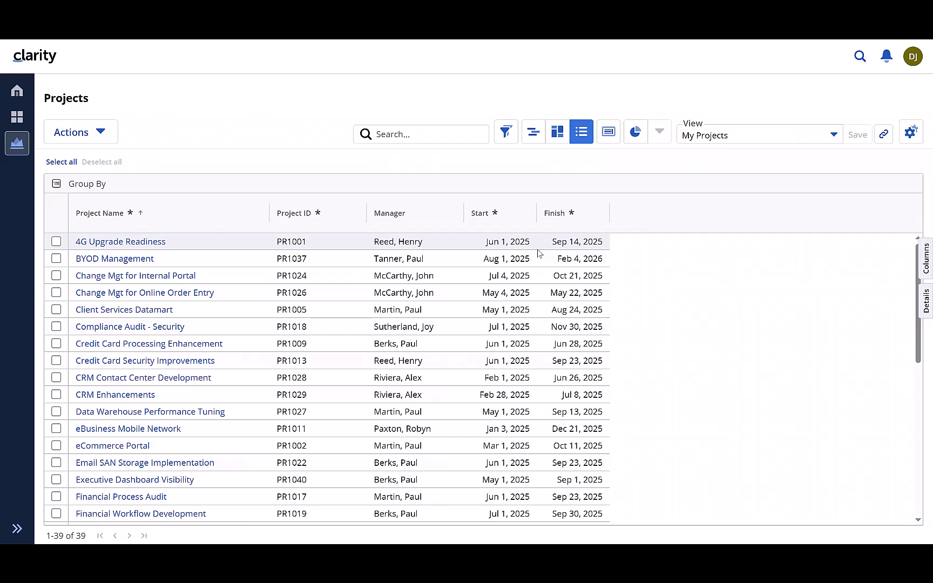
- Search within the projects list for "Automated Security" and clear the list search
left_click(436, 136)
type("Automated Security")
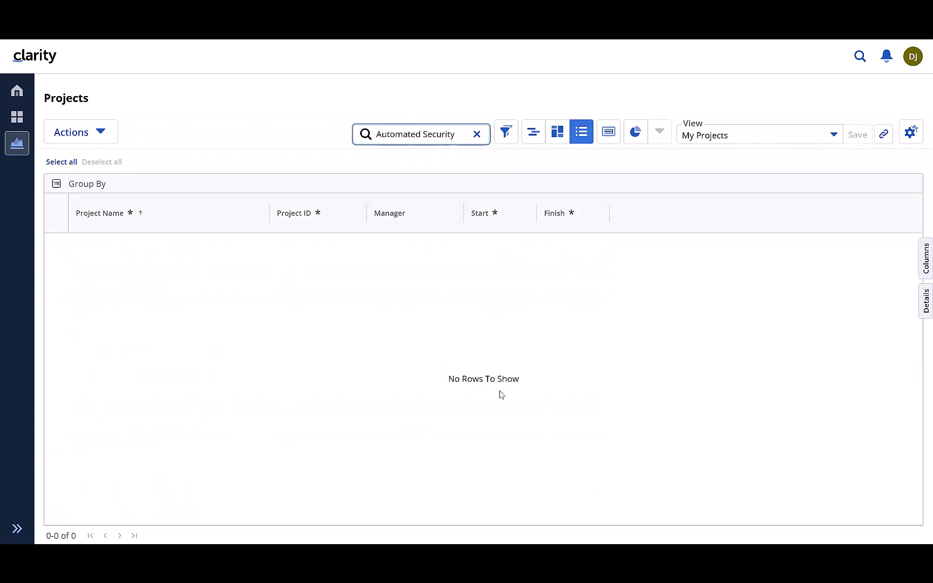
left_click(476, 134)
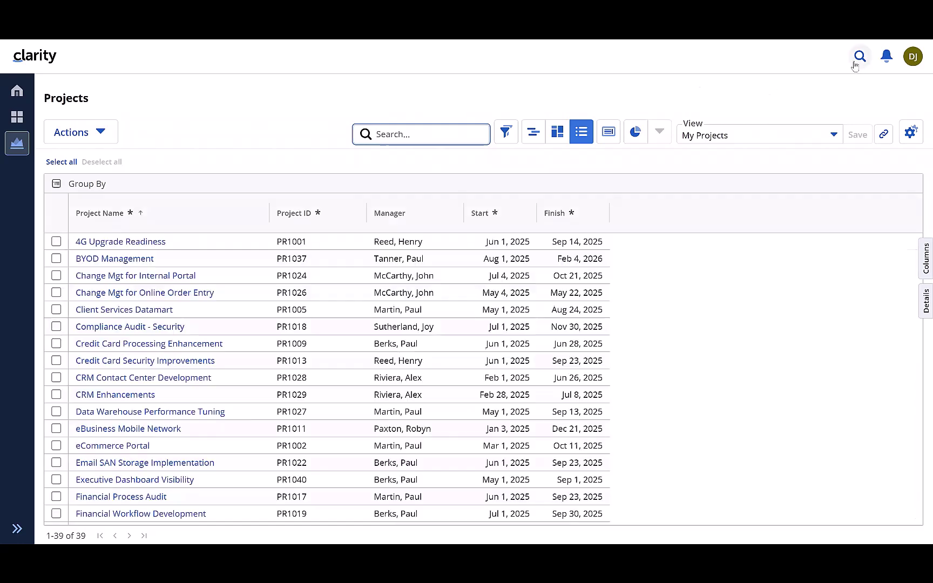
- Repeat the global search for "Automated Security" from the projects list
left_click(857, 59)
type("Automated Security")
key("Return")
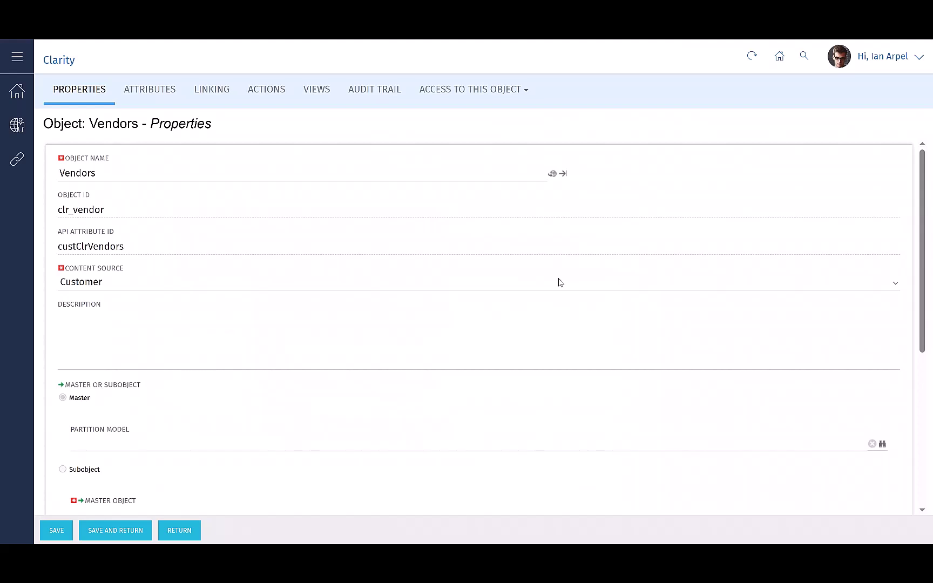
- Review the Vendors object's properties, including the Drag-and-Drop Order Enabled setting
scroll(559, 281, "down", 5)
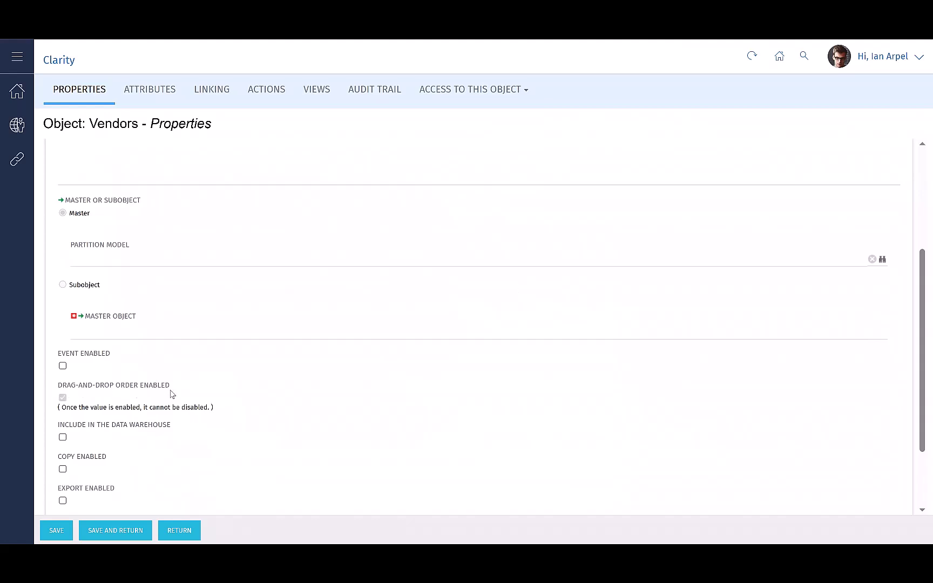
scroll(171, 394, "down", 1)
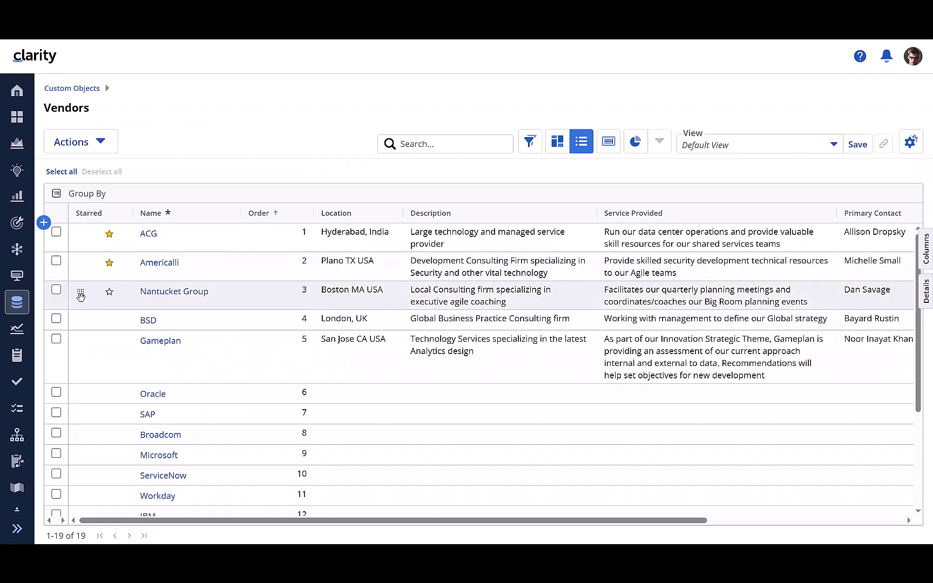
- Reorder the Vendors list, moving Nantucket Group to first place and Gameplan to second
left_click_drag(82, 295, 79, 236)
left_click_drag(80, 340, 88, 272)
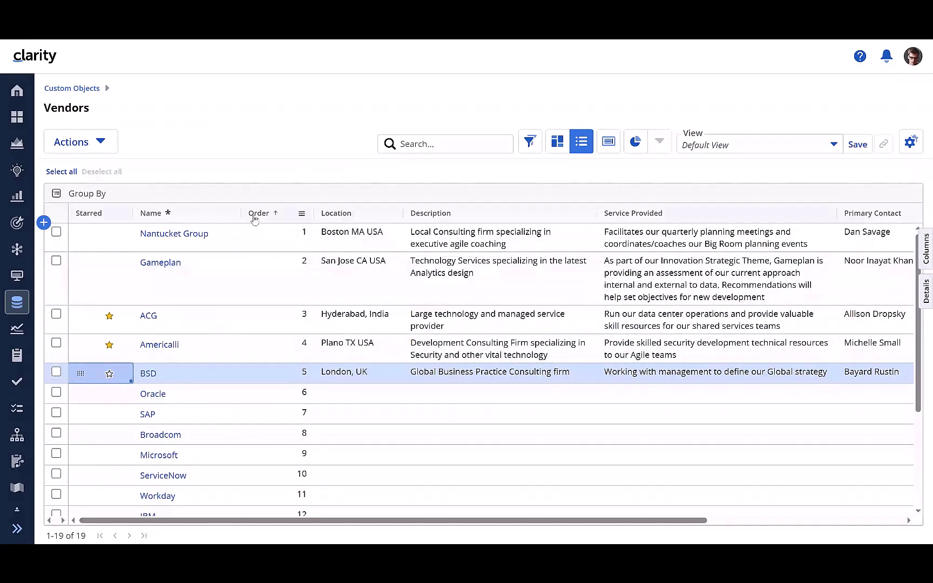
- Sort the vendors by Name in ascending order and try to move Americalli above ADP
left_click(146, 213)
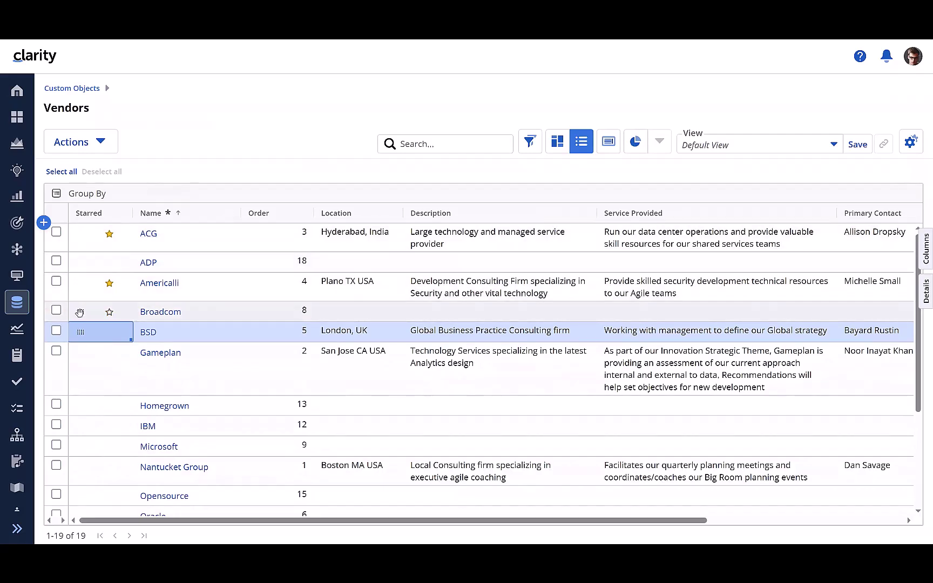
left_click_drag(79, 284, 79, 264)
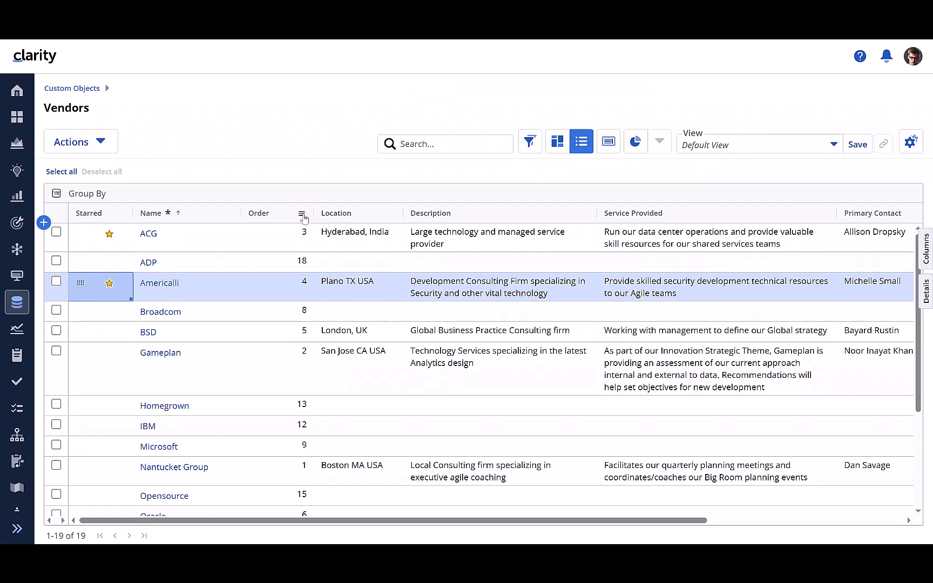
- Recalculate the vendors' Order values from the current Name sort
left_click(302, 216)
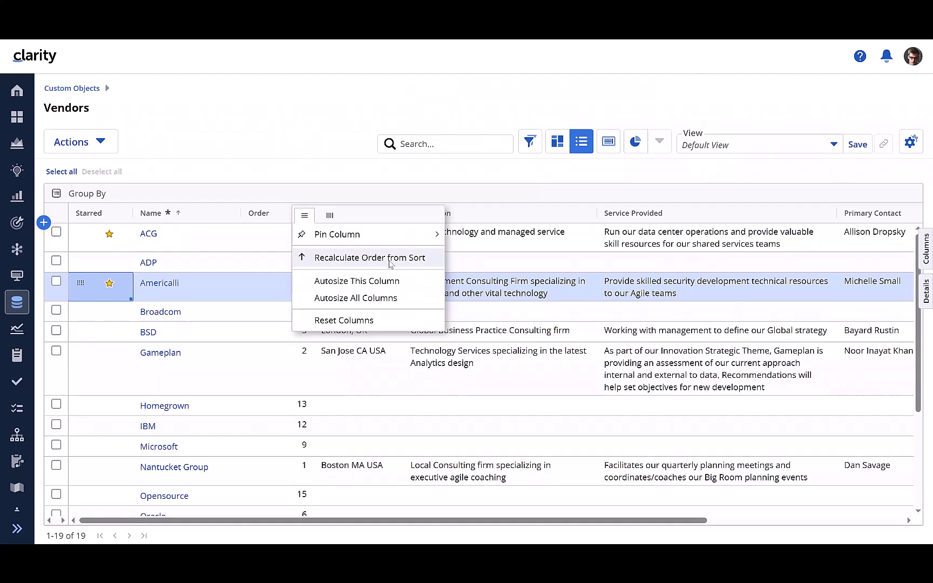
left_click(369, 257)
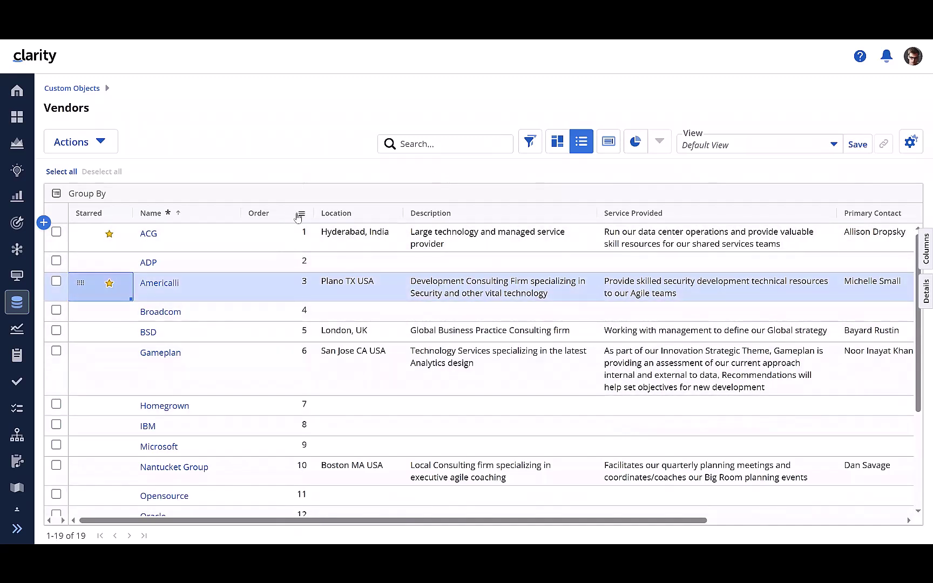
left_click(304, 217)
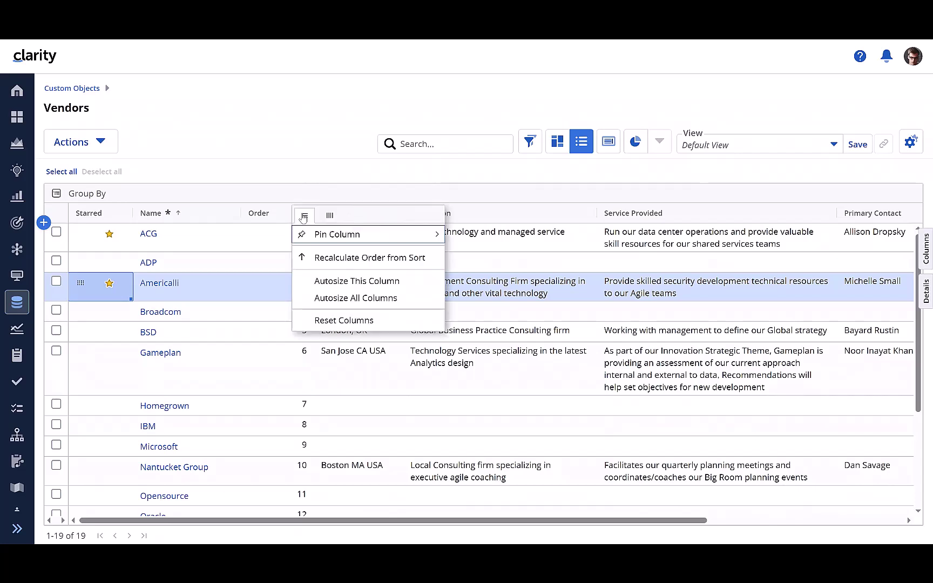
left_click(308, 168)
- Sort the vendors by Order in ascending order and check the Order column's options for recalculating from sort
left_click(270, 213)
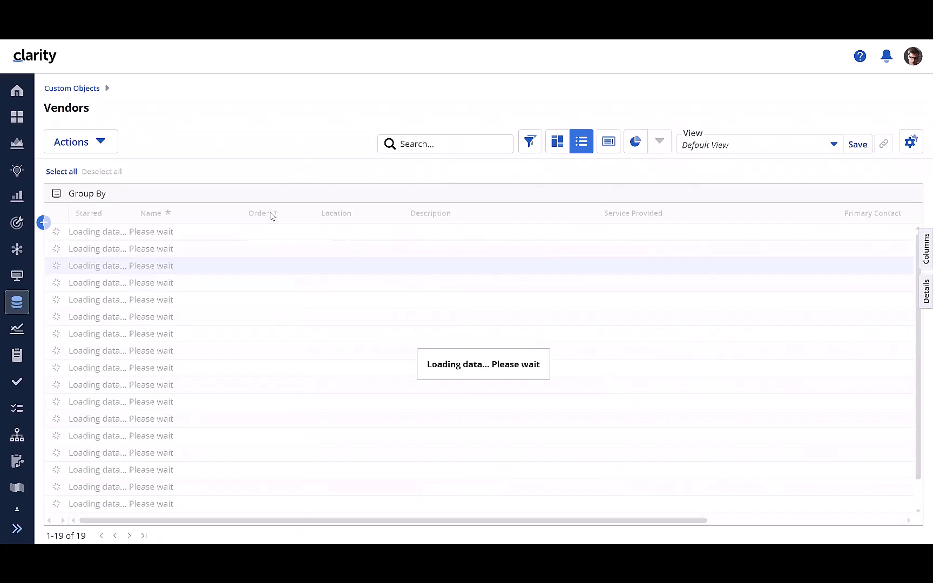
left_click(302, 215)
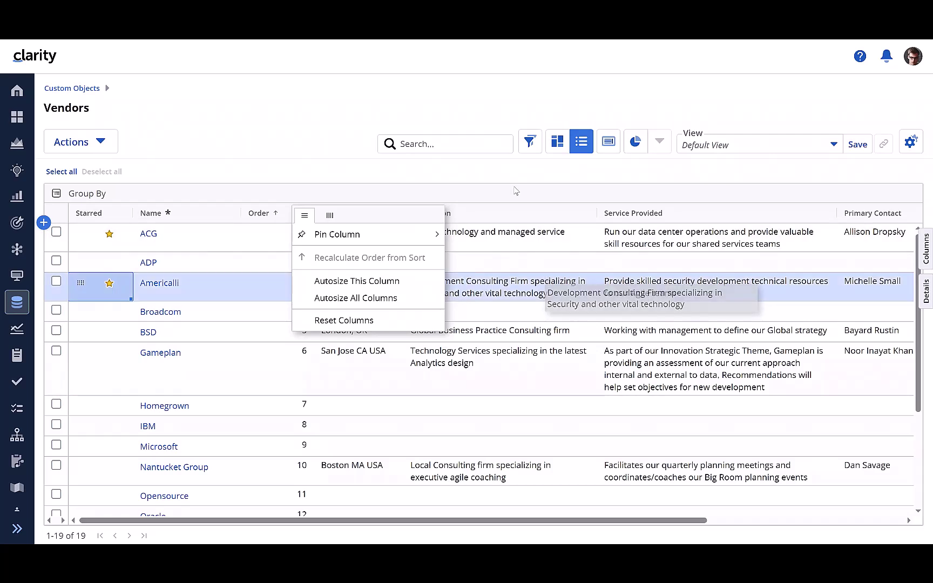
left_click(332, 148)
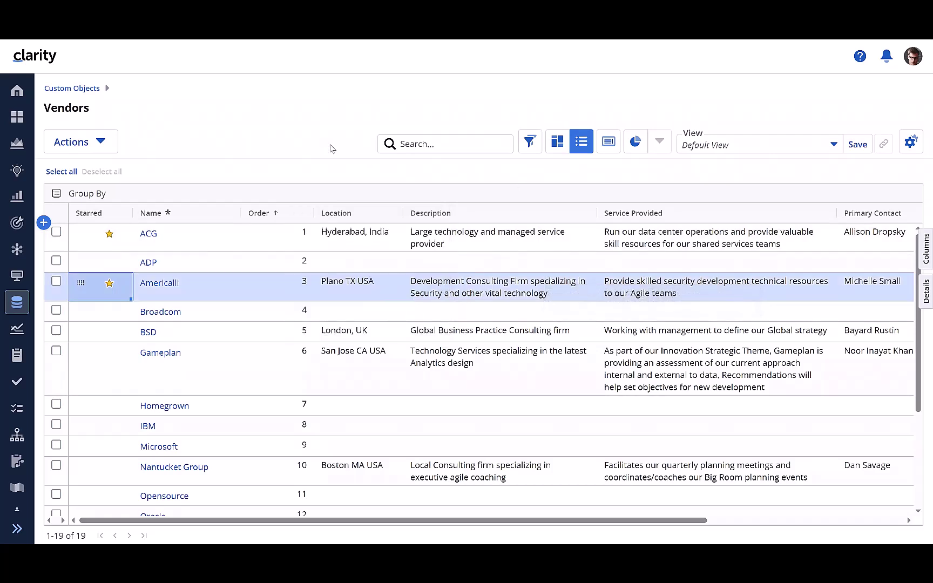